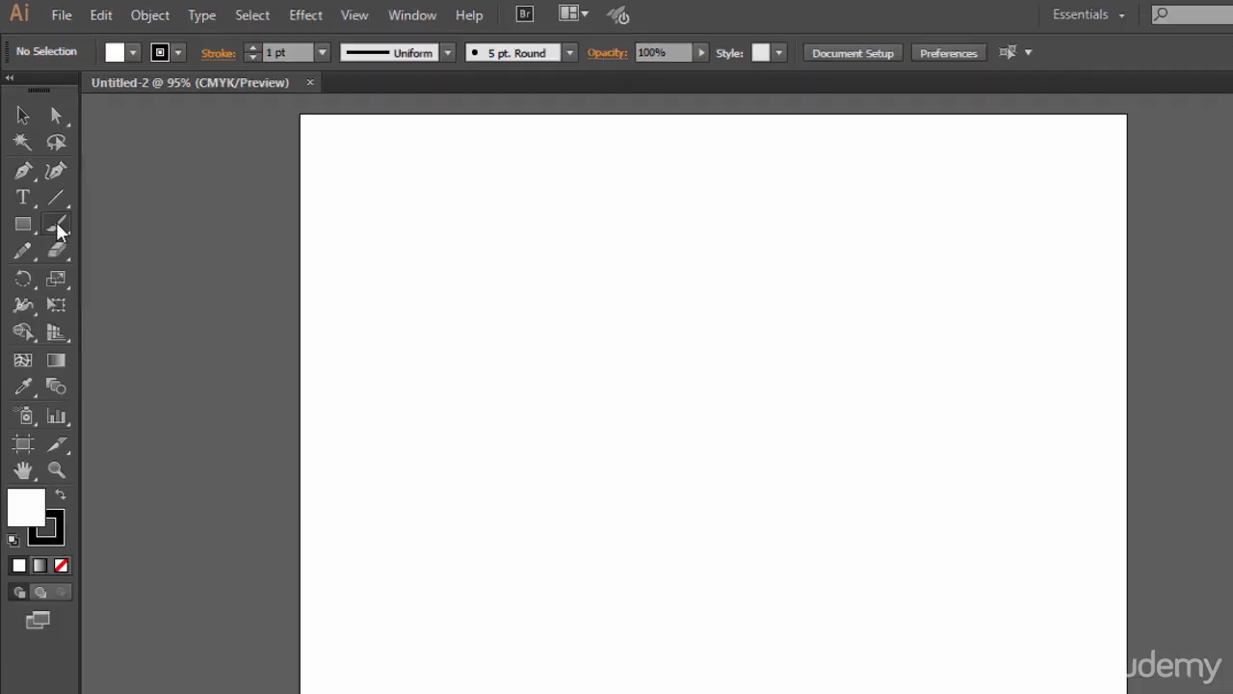
- Paint a freehand black zigzag stroke in the artboard's upper-left area with the Paintbrush tool
click(51, 198)
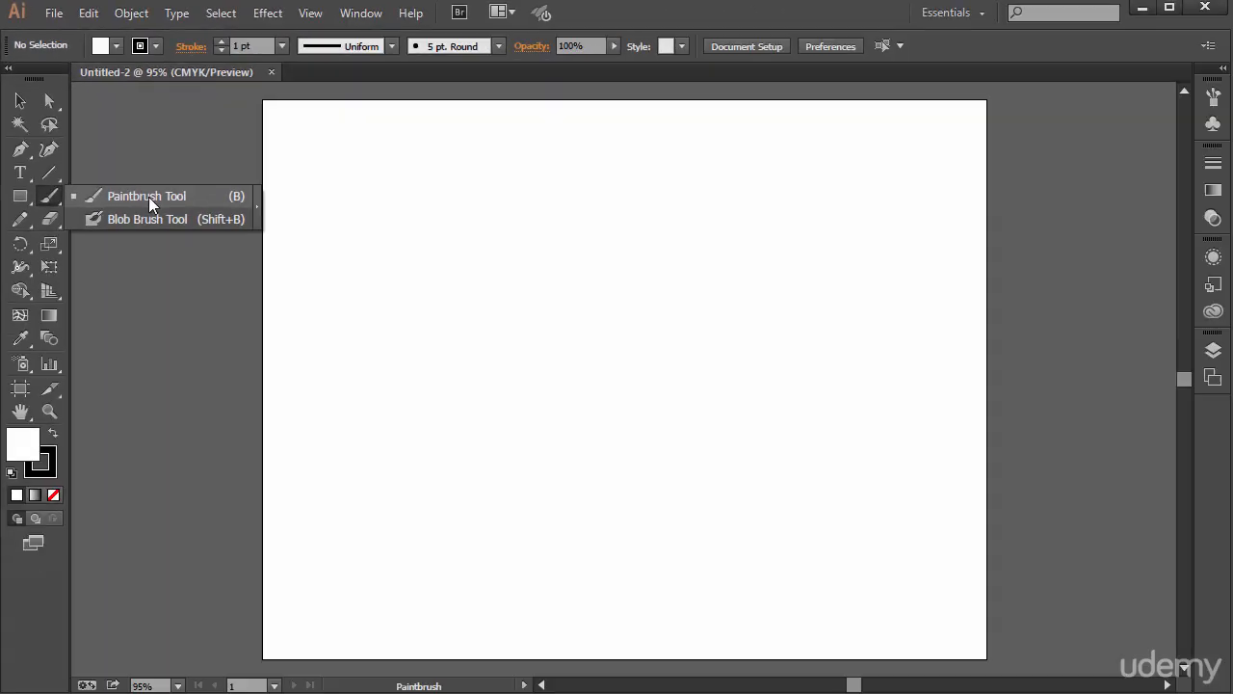
click(148, 196)
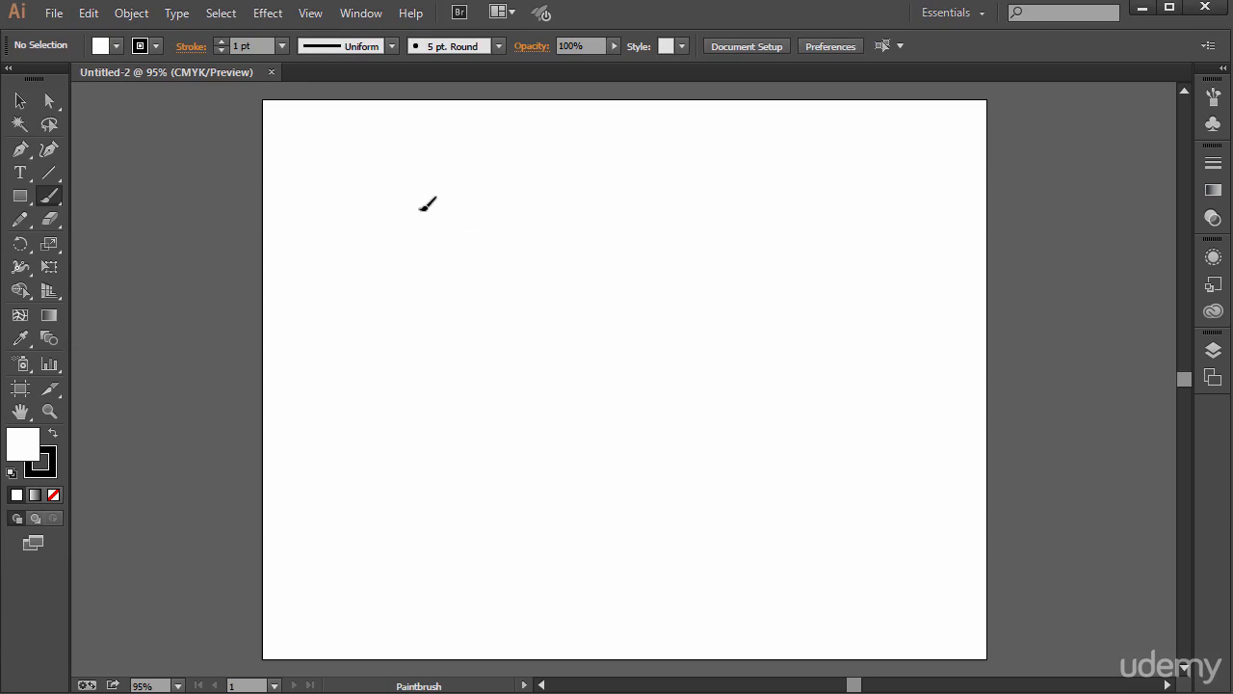
mouse_move(432, 185)
mouse_down()
mouse_move(424, 275)
mouse_move(478, 280)
mouse_move(451, 348)
mouse_move(472, 372)
mouse_up()
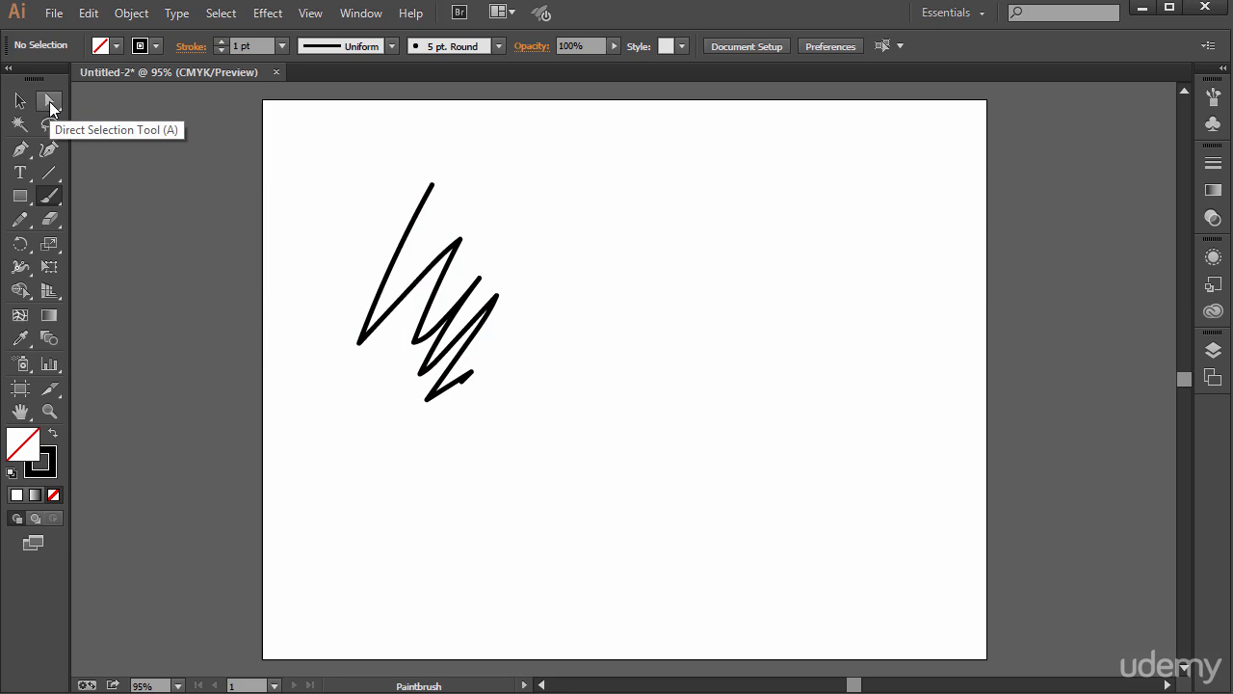
- Reshape the zigzag with the Direct Selection tool by extending its second peak, bowing its first segment and moving its starting anchor up
click(49, 101)
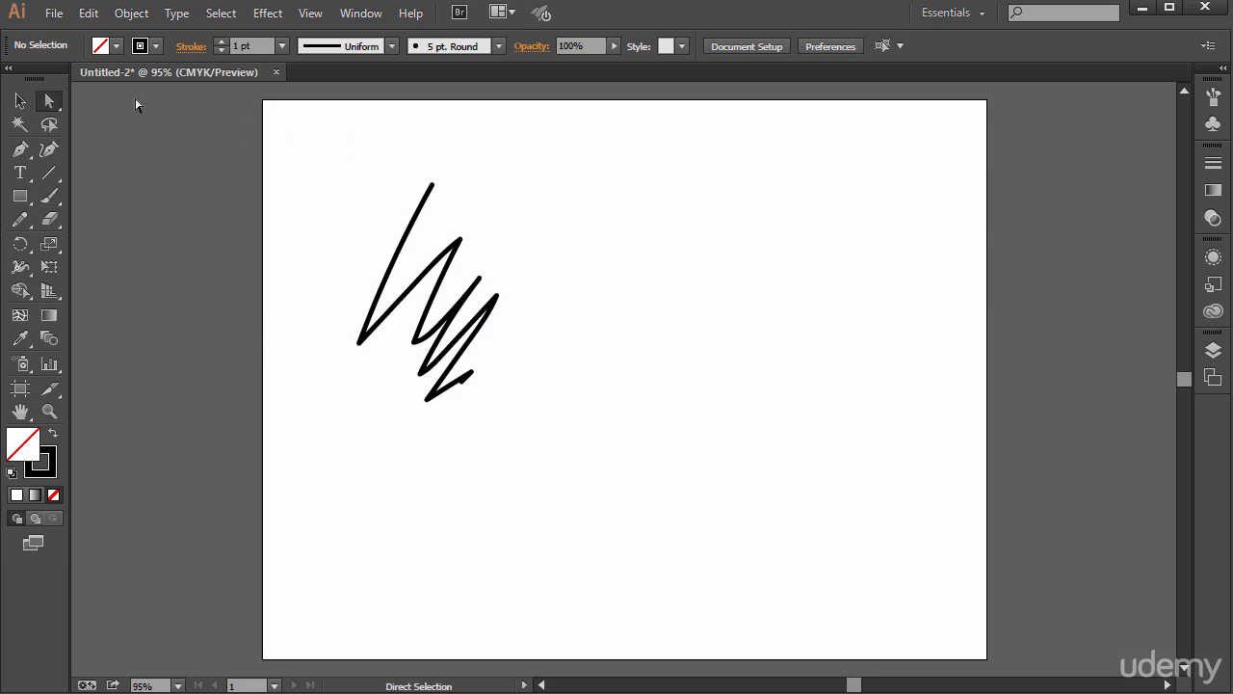
click(426, 198)
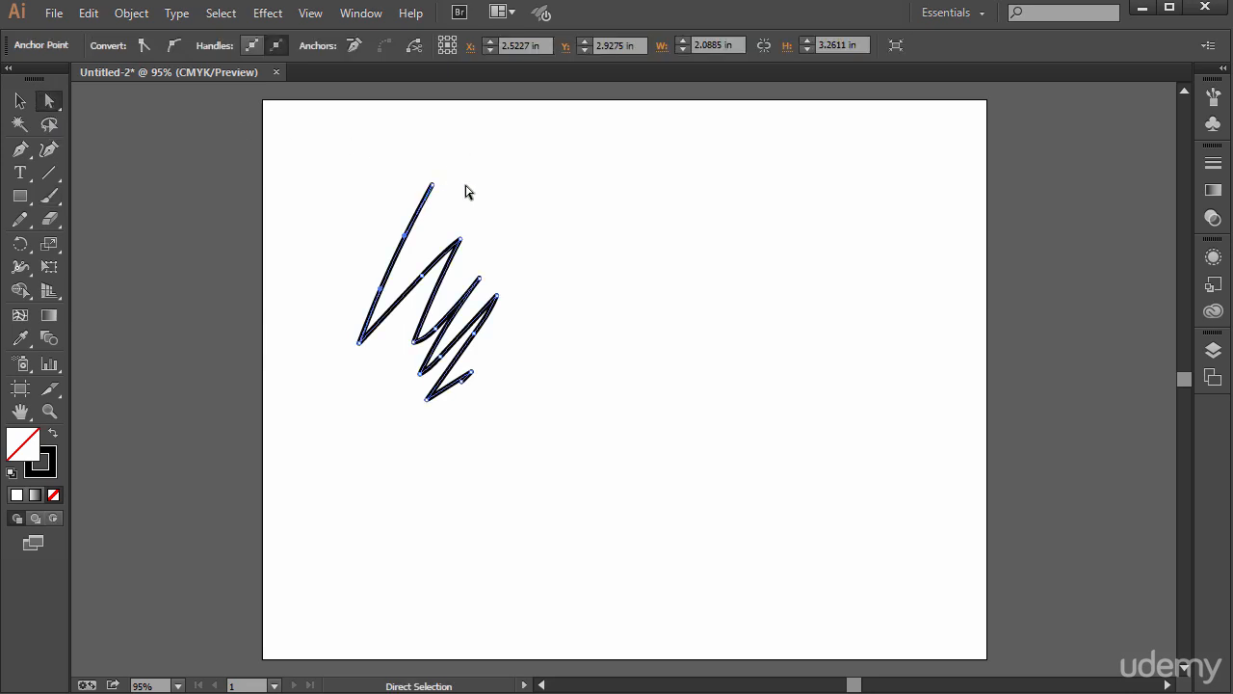
click(433, 186)
drag(461, 242, 532, 216)
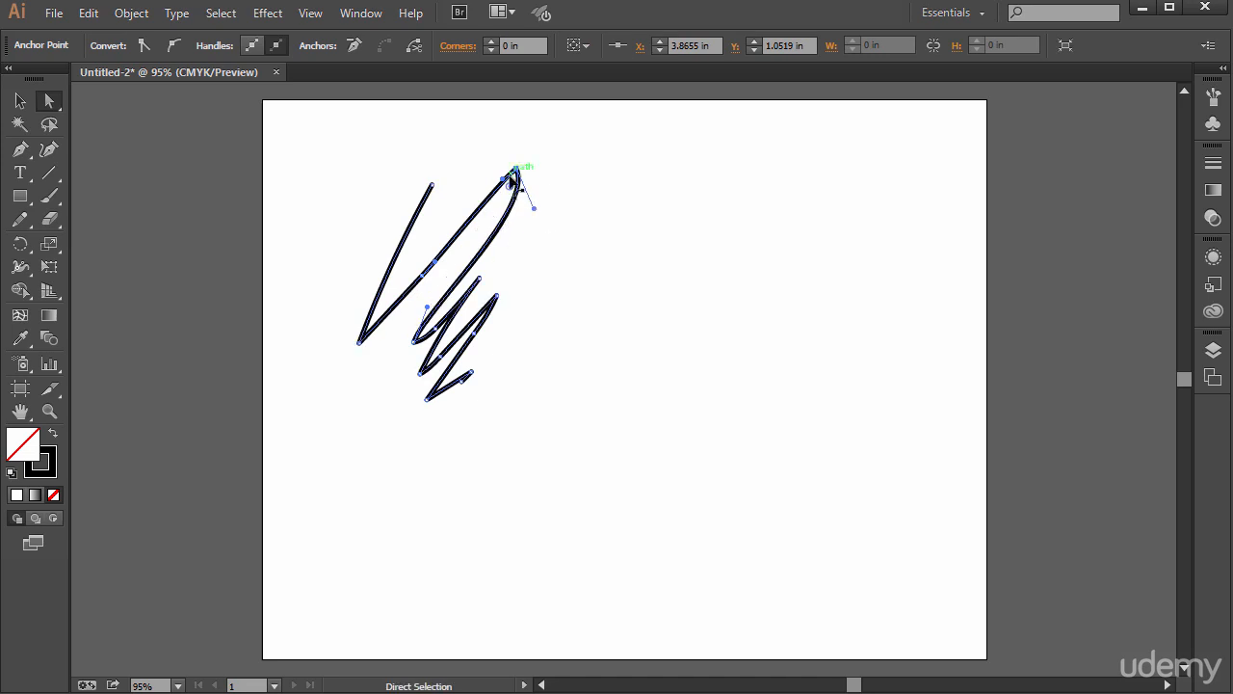
drag(406, 229, 380, 227)
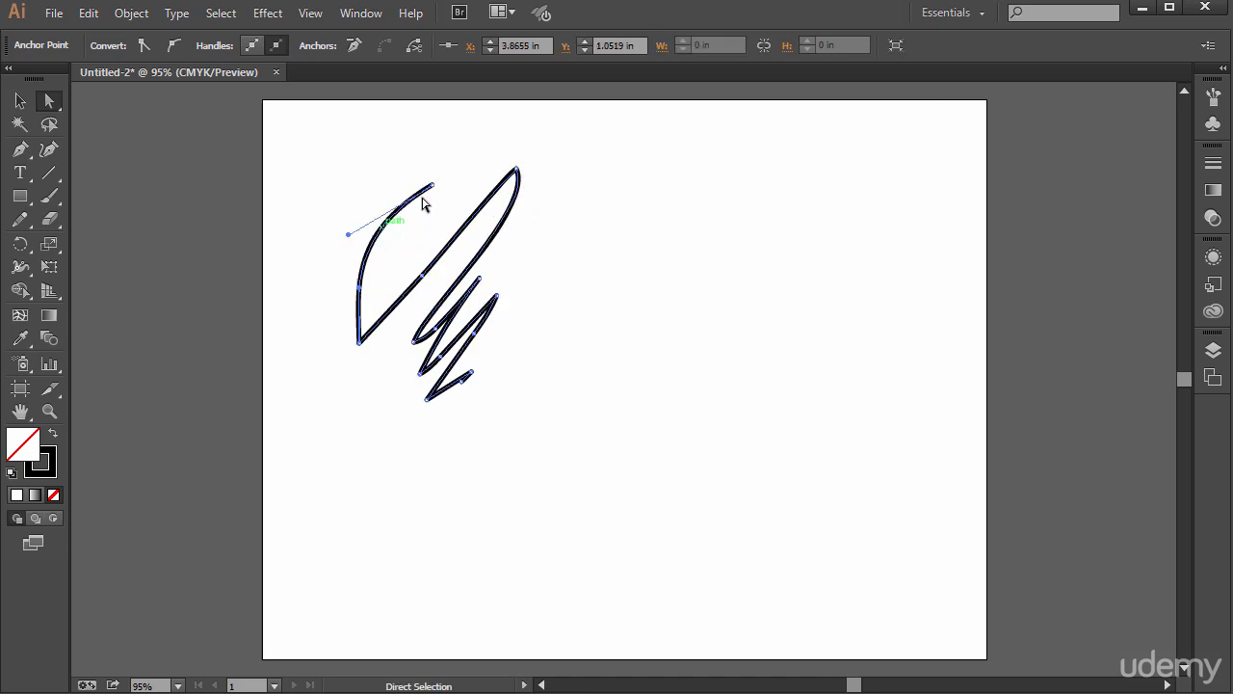
drag(429, 173, 421, 159)
click(584, 212)
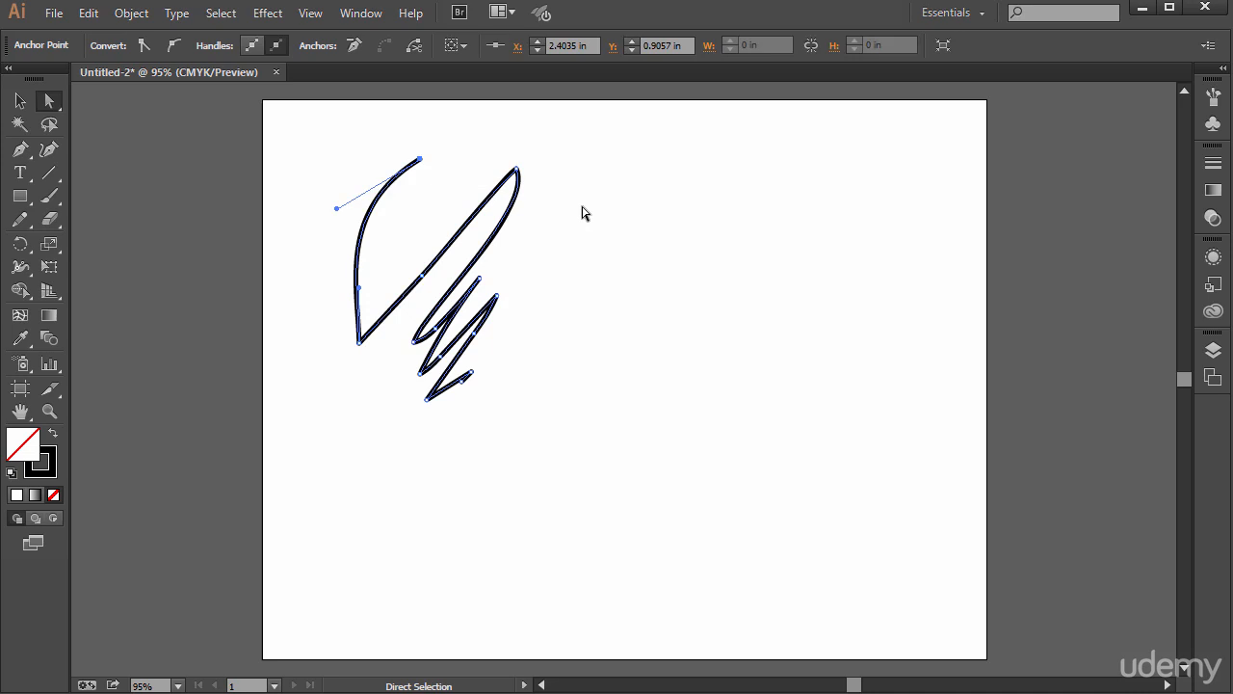
- Select the whole zigzag path and apply the bright cyan swatch to its stroke
click(46, 465)
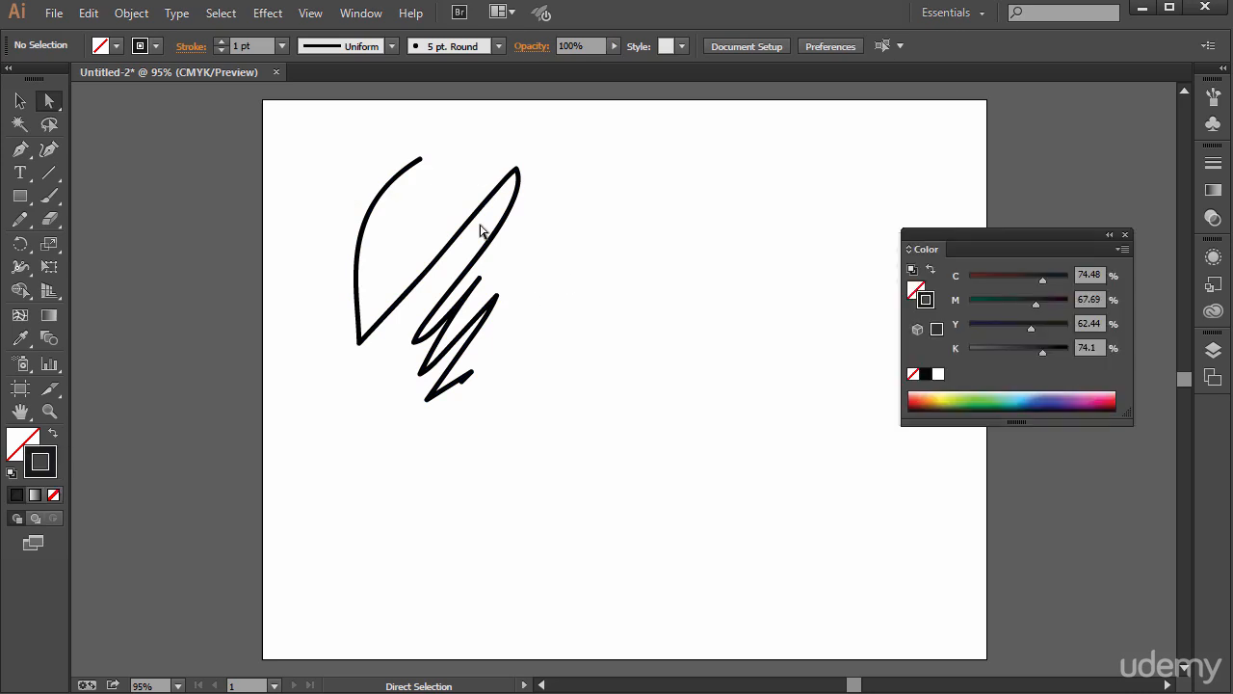
click(386, 181)
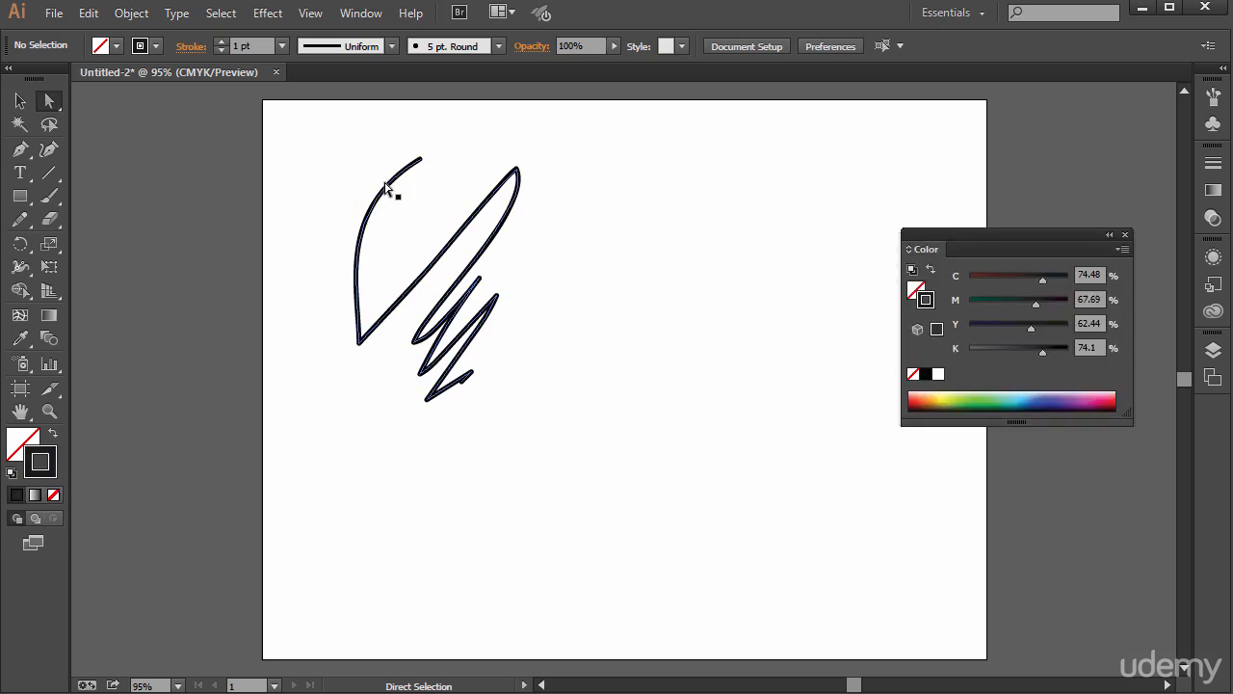
click(156, 46)
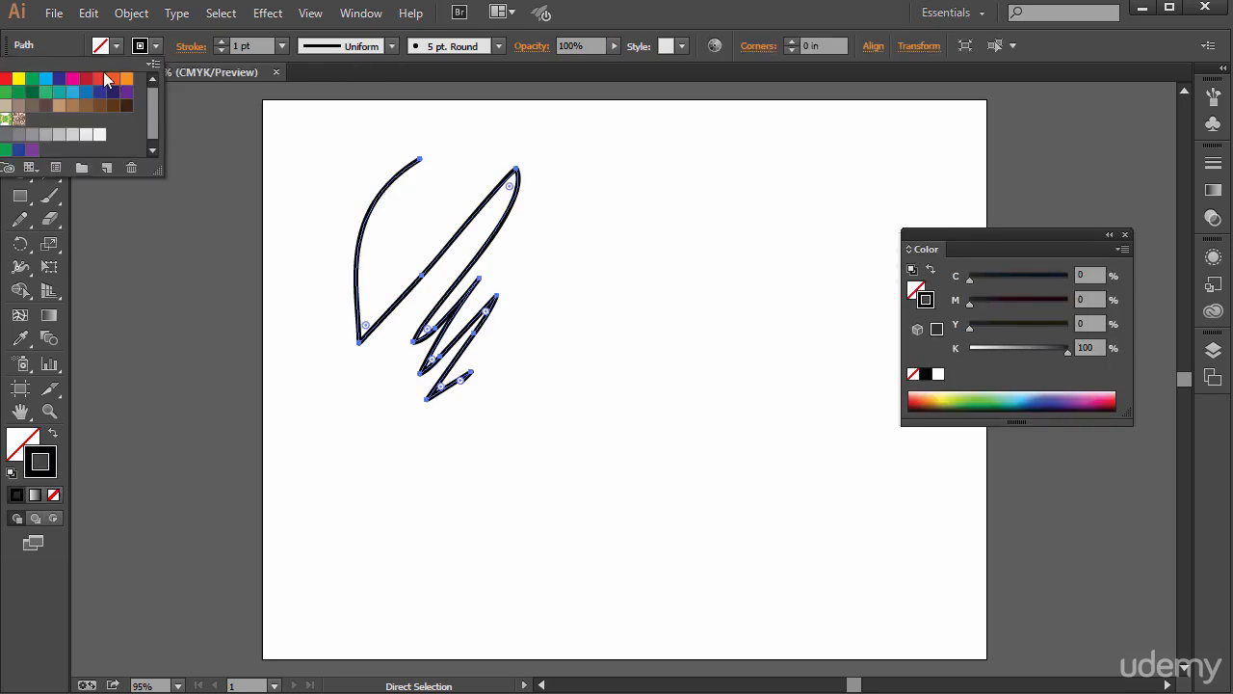
click(46, 79)
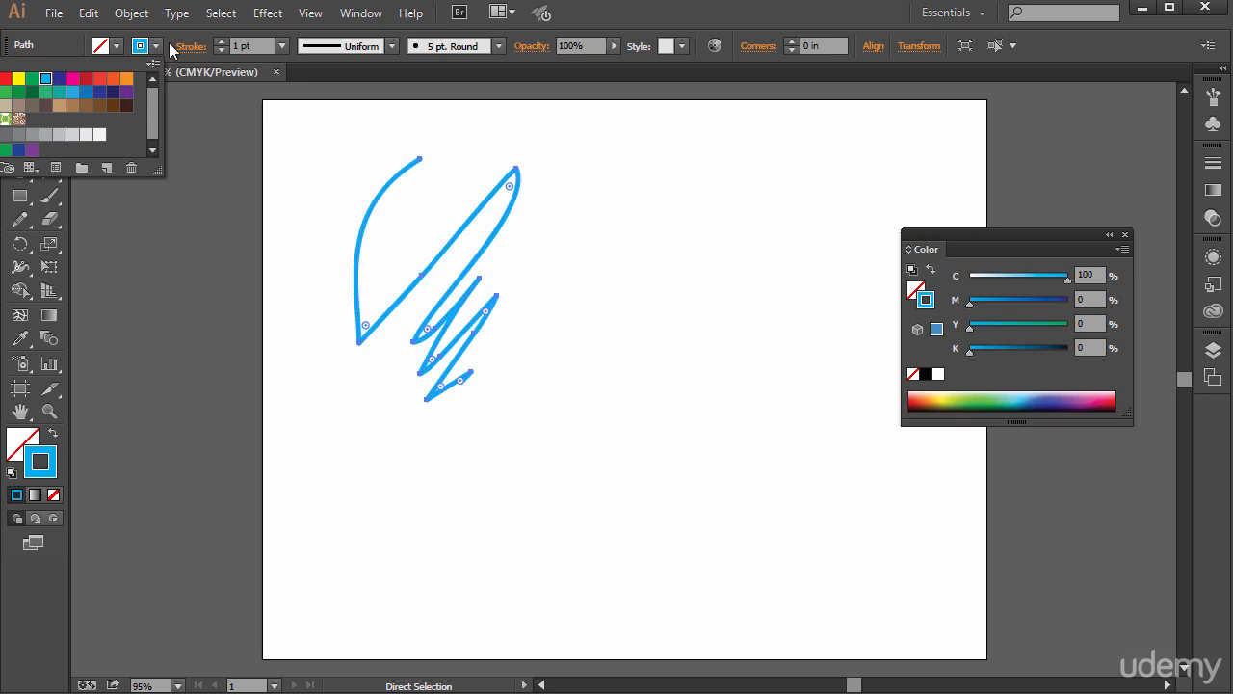
- Recolour the zigzag's stroke to a medium blue of about C 88, M 77, Y 2, K 0 using the Color Picker, and deselect it
double_click(37, 464)
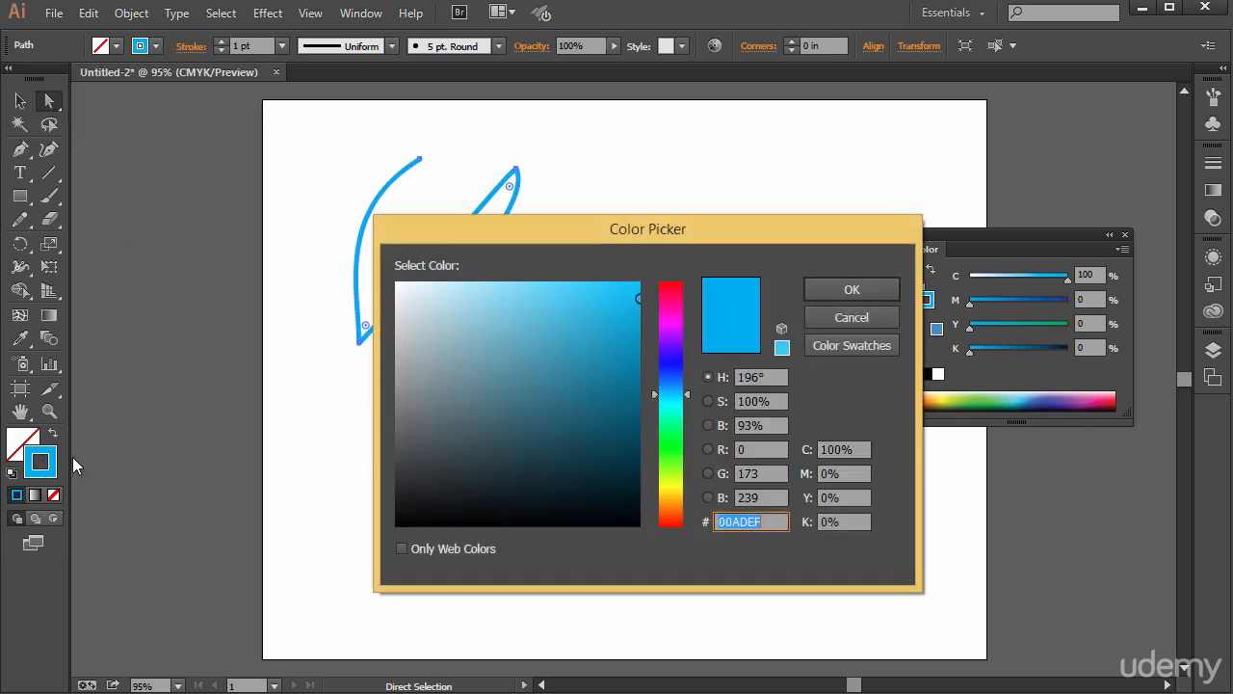
drag(444, 329, 551, 373)
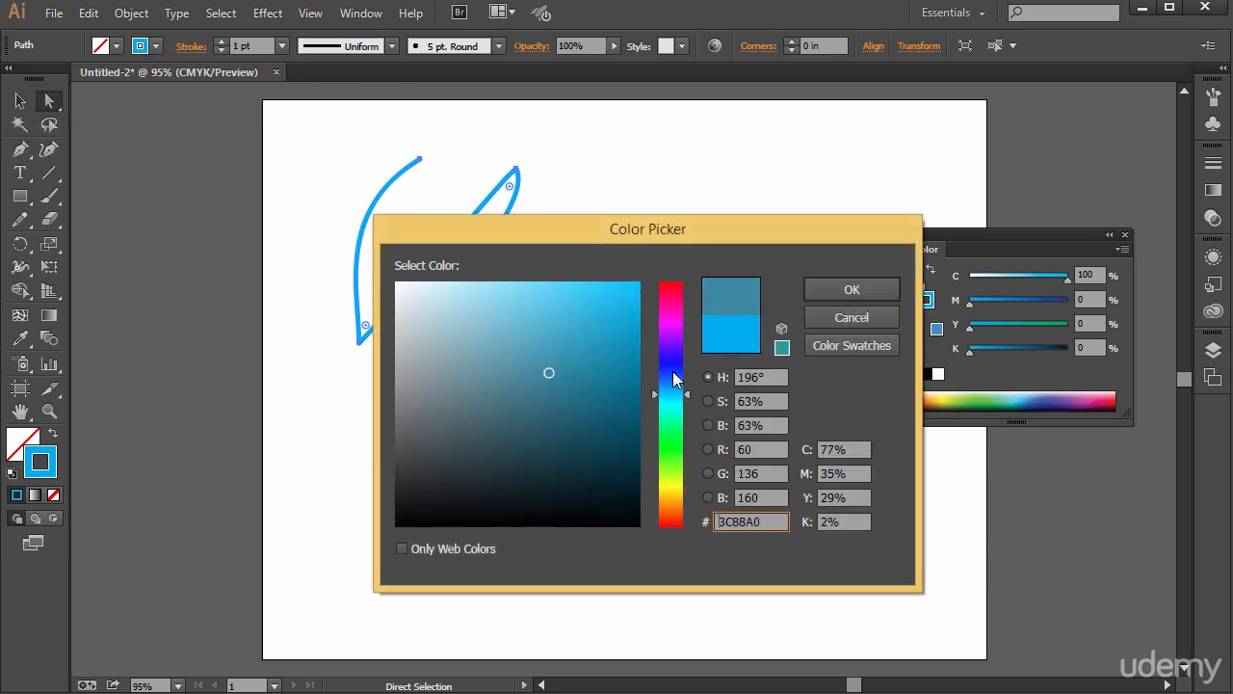
drag(678, 381, 674, 371)
click(831, 288)
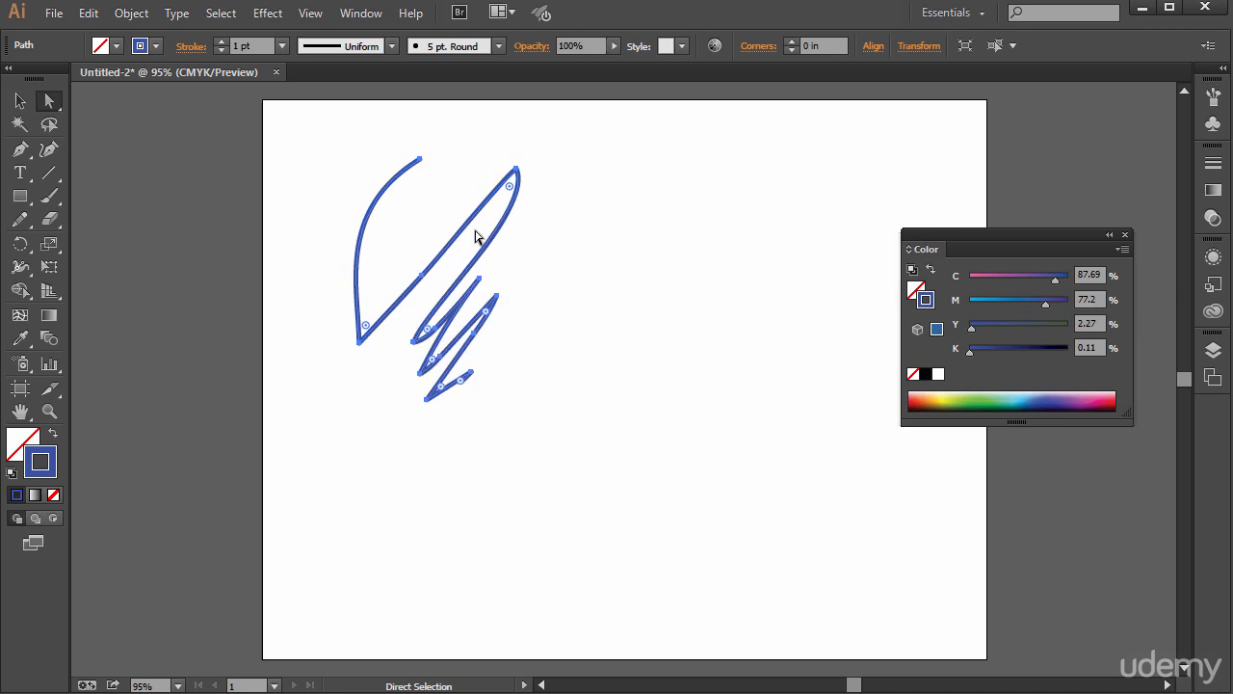
click(387, 157)
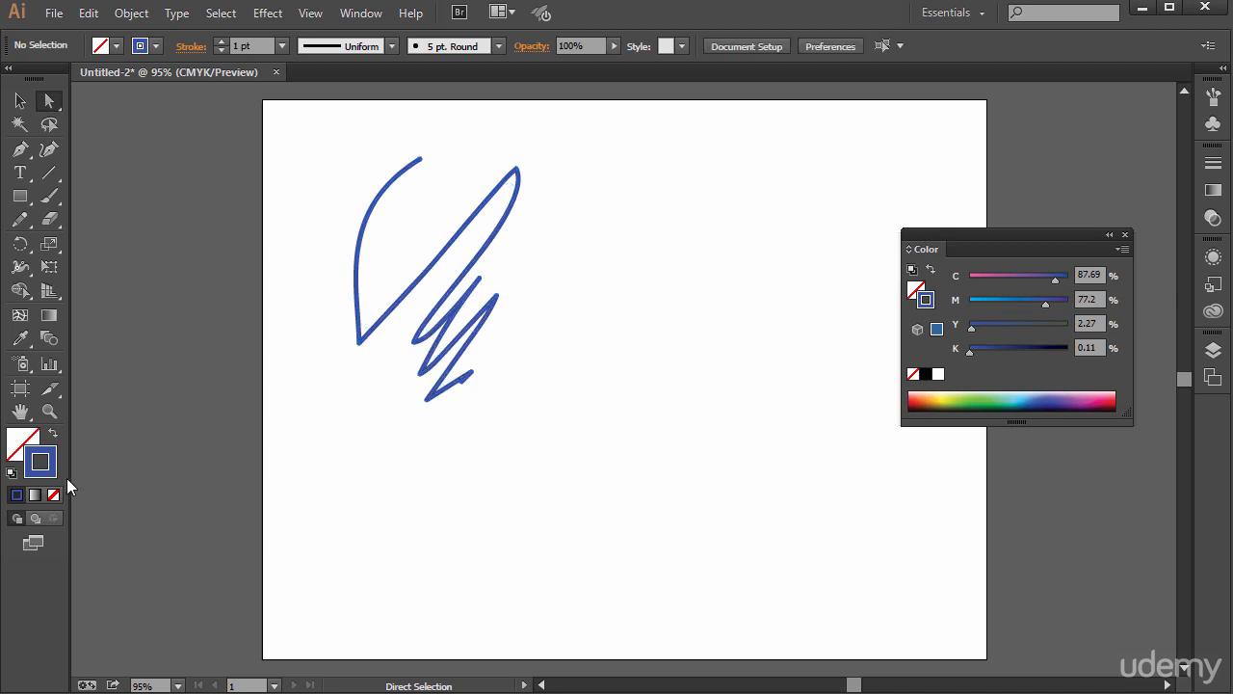
- With nothing selected, set the stroke colour to teal, about C 70, M 0, Y 33, K 0, using the Color Picker
double_click(47, 466)
click(584, 347)
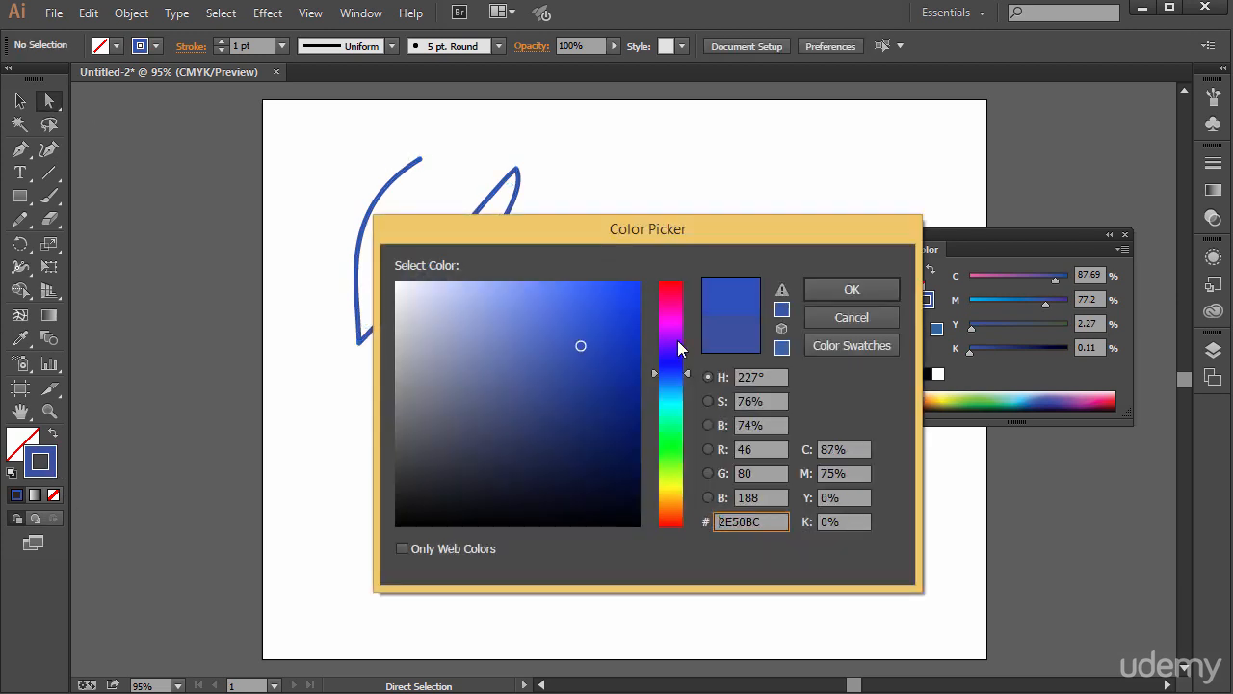
drag(677, 341, 665, 408)
click(831, 284)
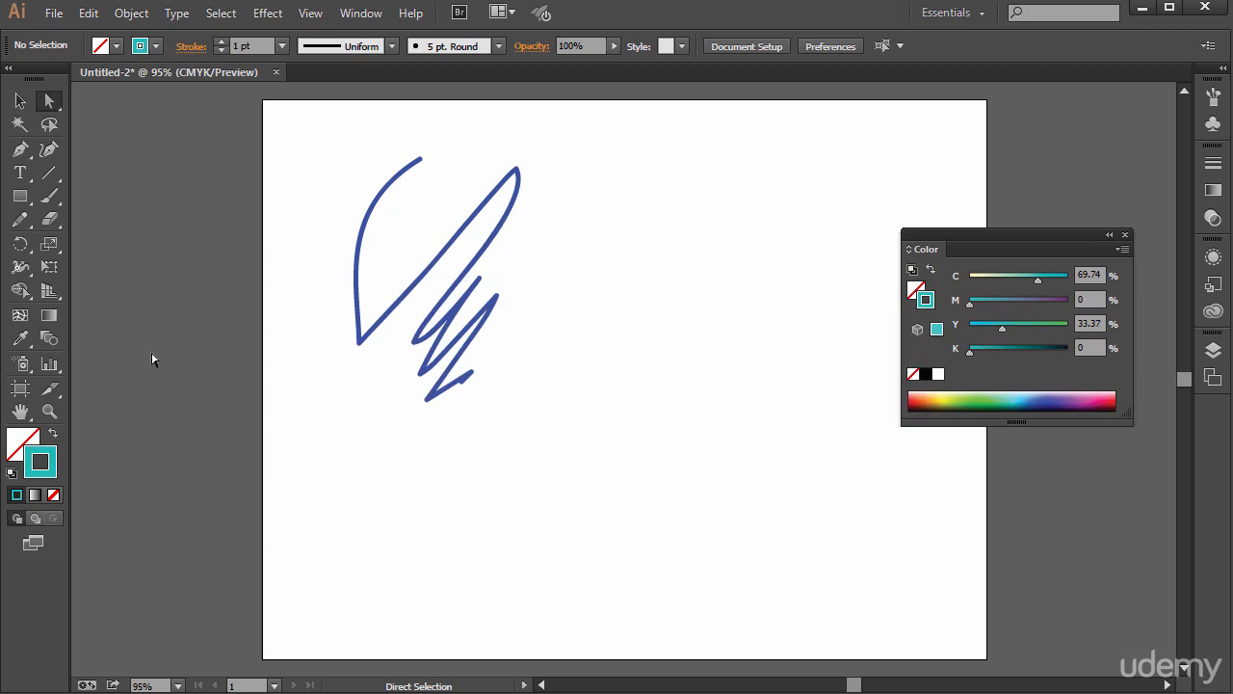
- With the Paintbrush tool, pick a dark blue fill and paint a C-shaped curve and a long diagonal curve beside the zigzag
click(49, 196)
click(111, 194)
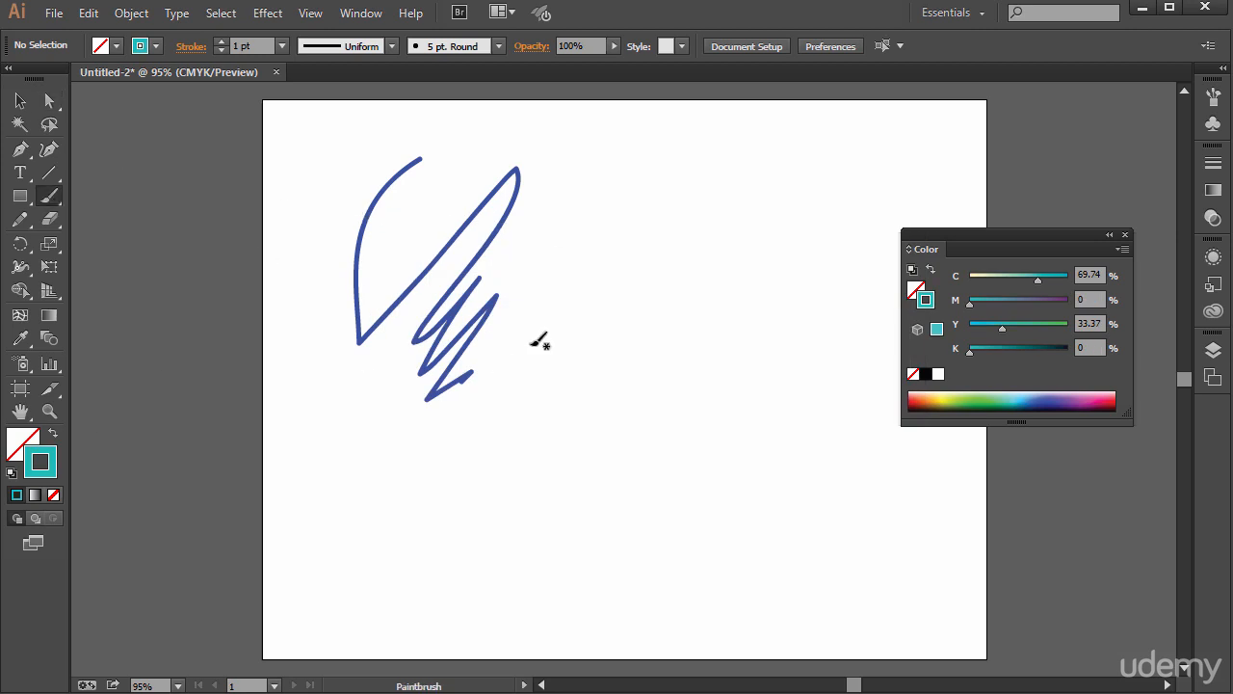
click(114, 45)
click(19, 78)
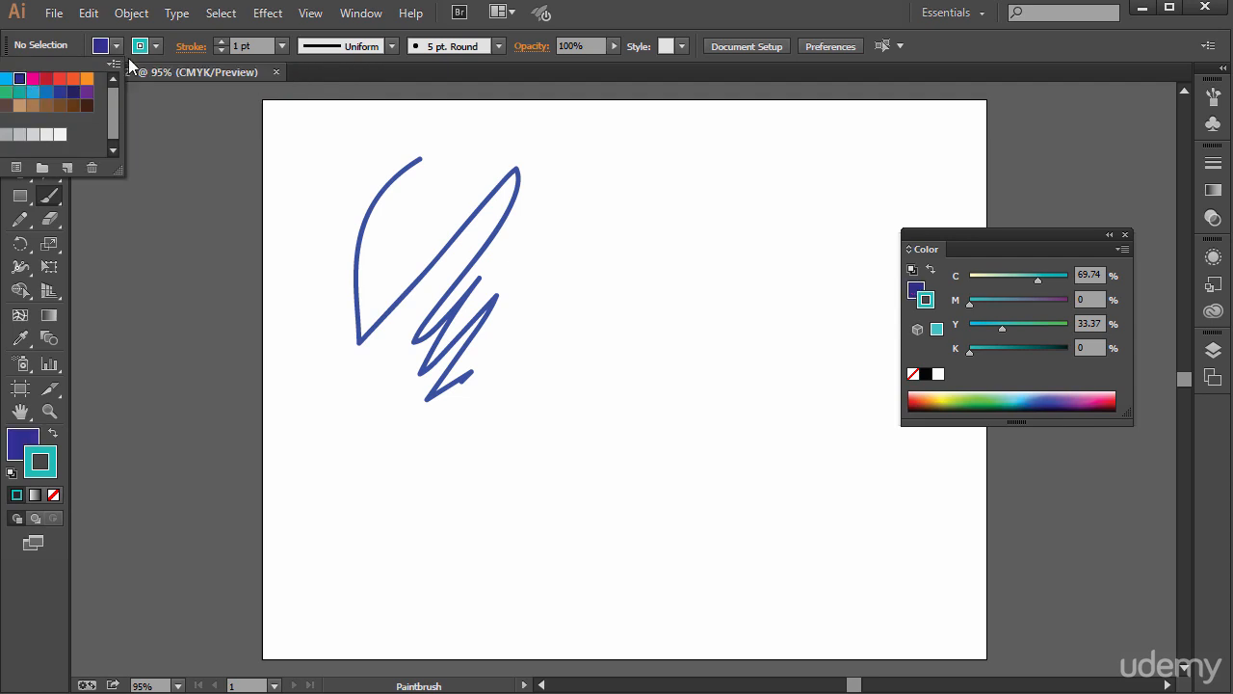
click(115, 45)
mouse_move(735, 210)
mouse_down()
mouse_move(720, 473)
mouse_move(794, 457)
mouse_up()
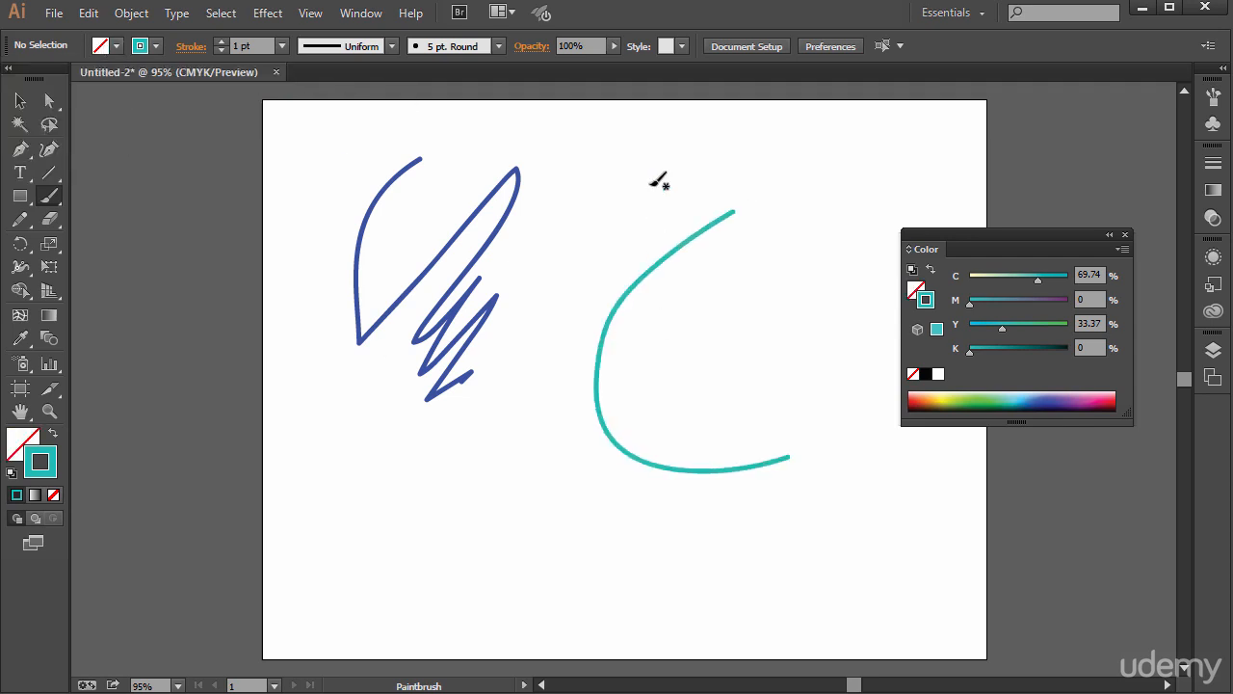
mouse_move(617, 208)
mouse_down()
mouse_move(504, 460)
mouse_move(420, 525)
mouse_up()
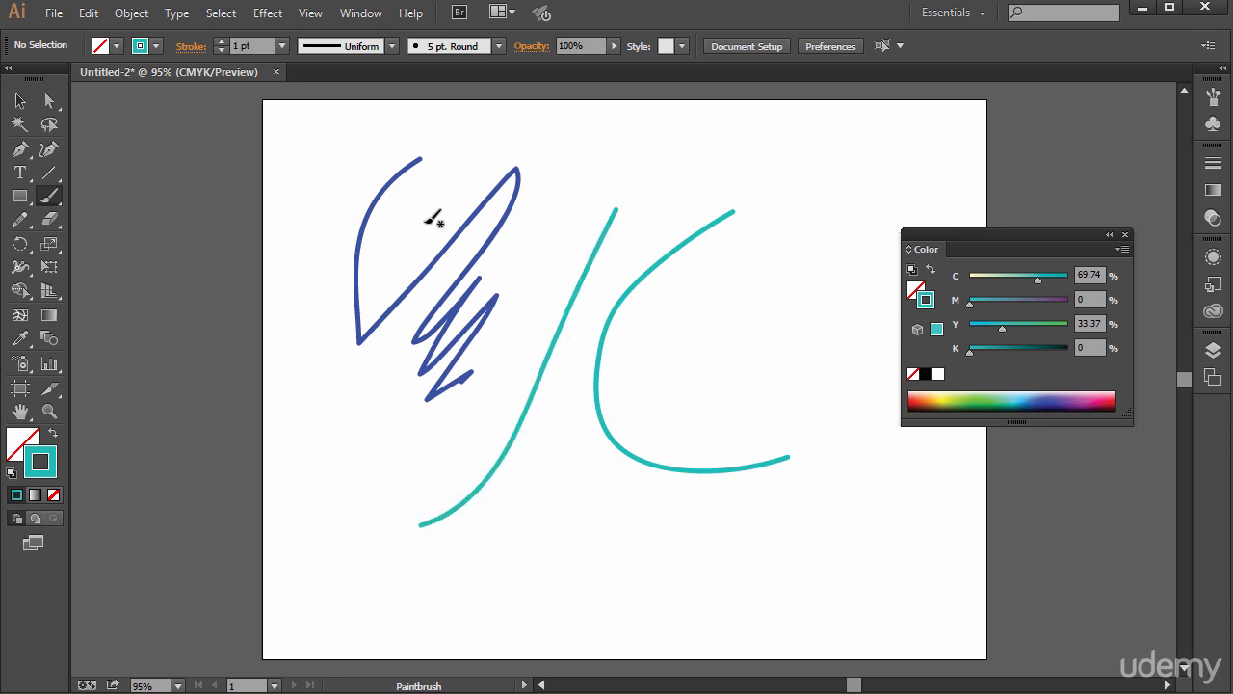
- Set the stroke weight to 16 pt and paint a thick teal scribble over the C-shaped curve
click(282, 45)
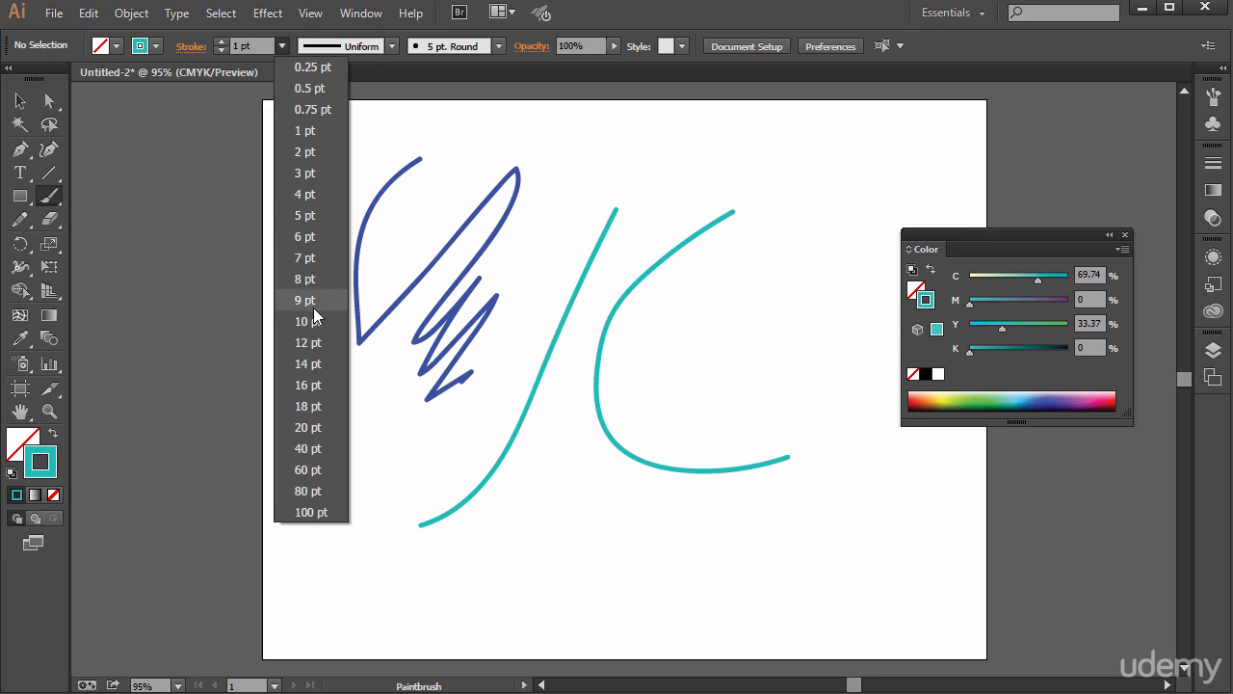
click(310, 384)
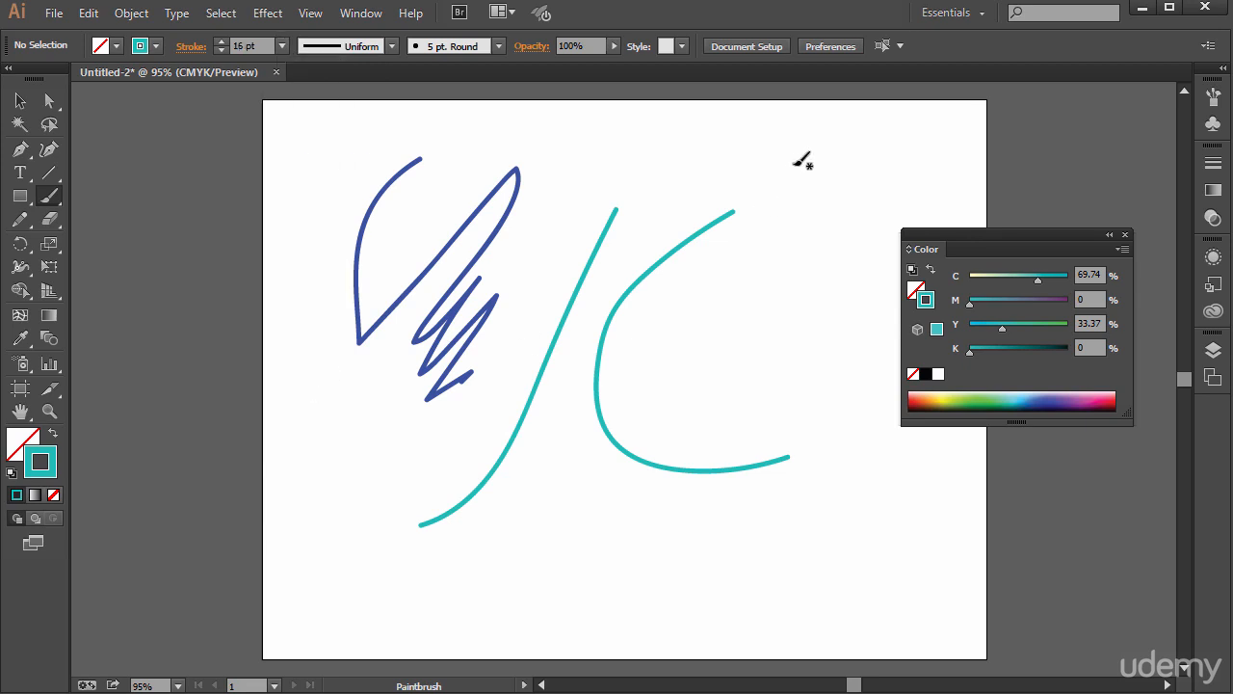
mouse_move(796, 163)
mouse_down()
mouse_move(815, 248)
mouse_move(804, 242)
mouse_move(710, 377)
mouse_move(682, 371)
mouse_up()
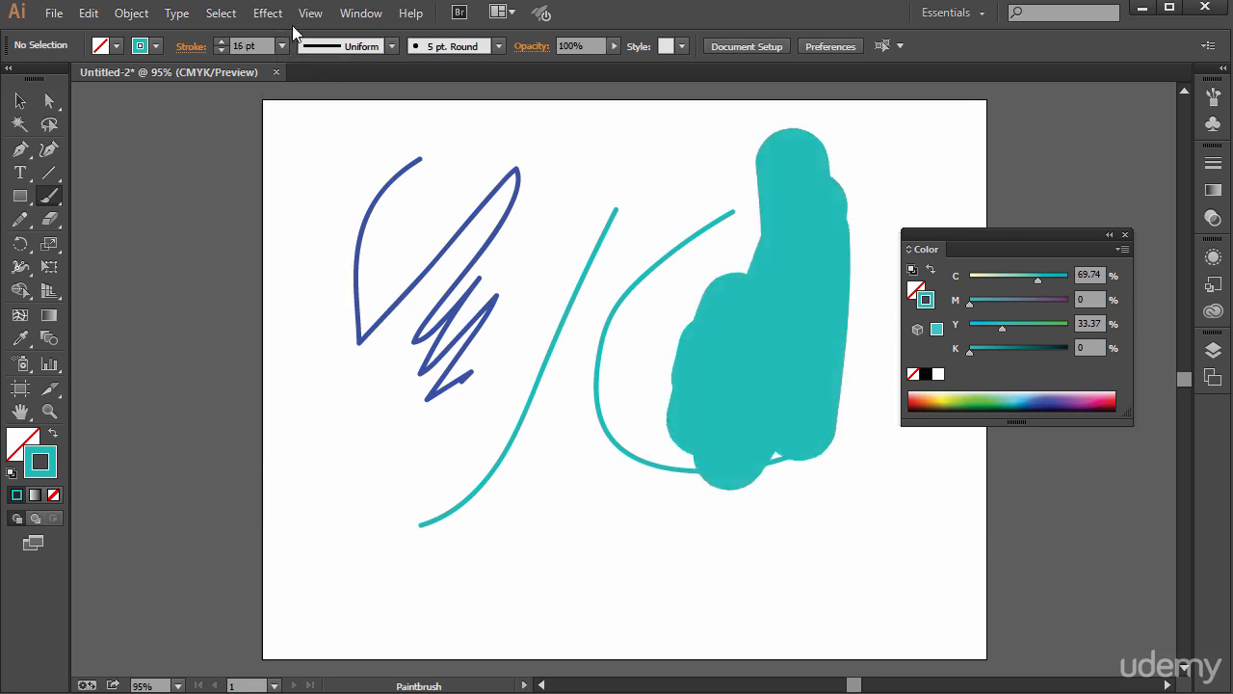
- Examine the variable width profiles, the full set of brush definitions and the available brush library categories
click(364, 47)
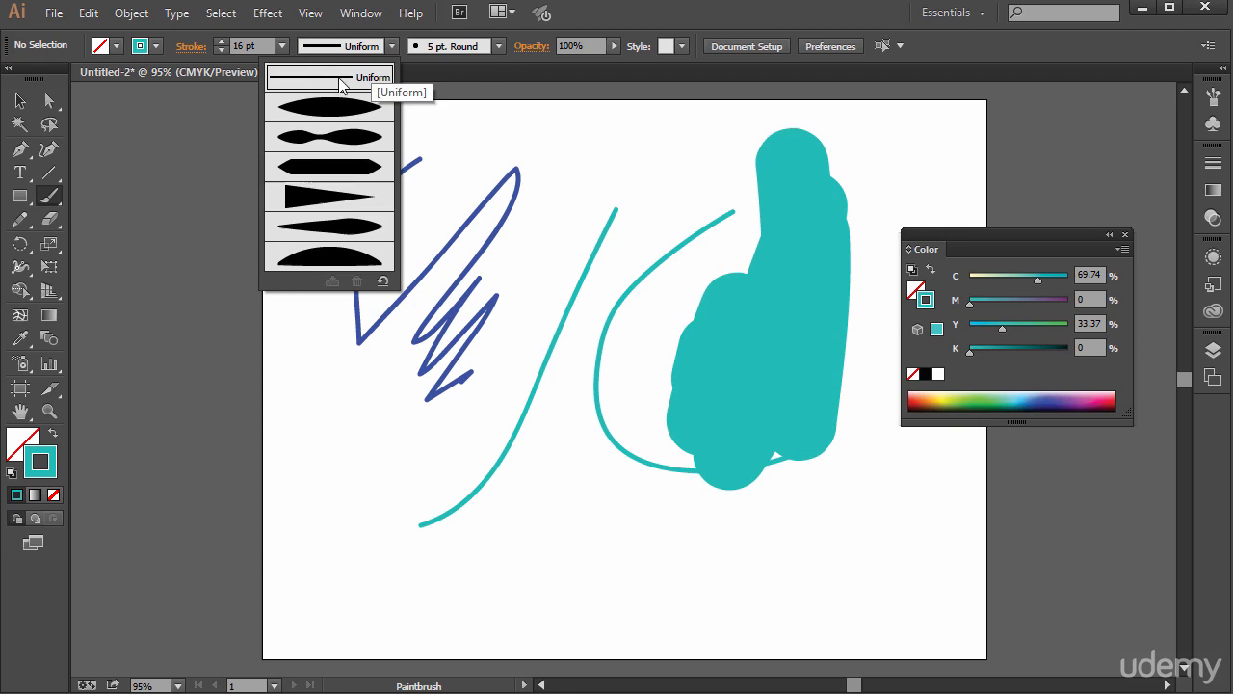
click(474, 50)
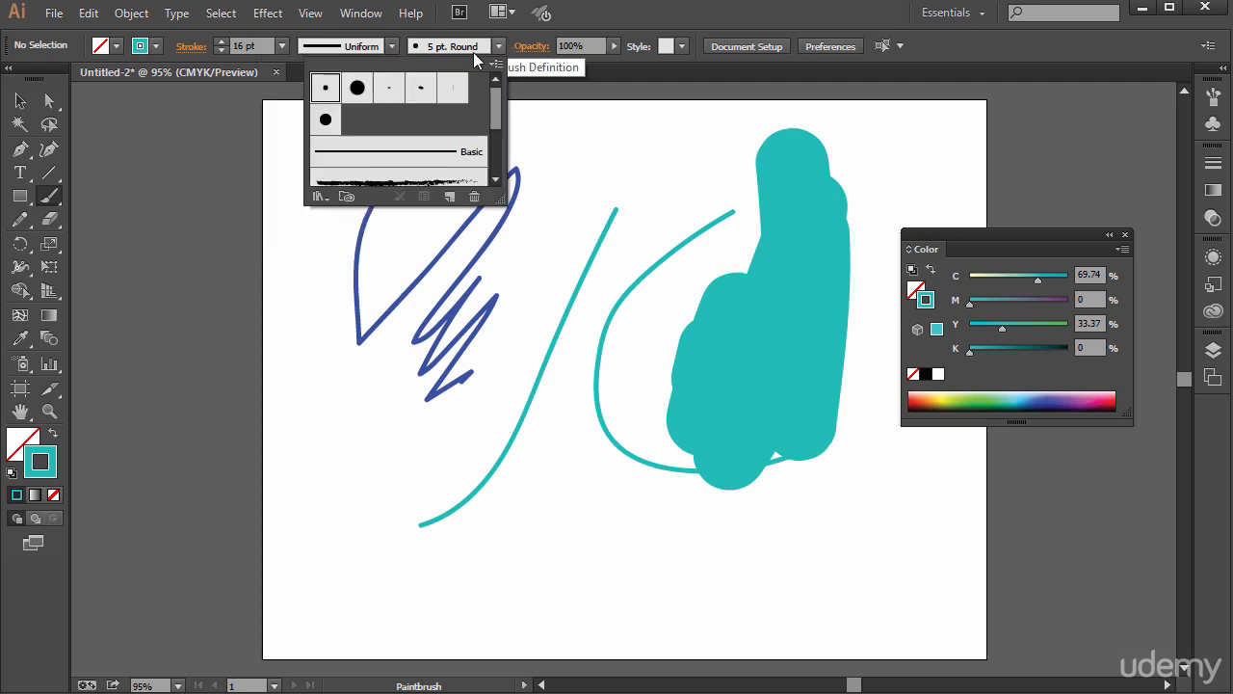
drag(498, 199, 525, 320)
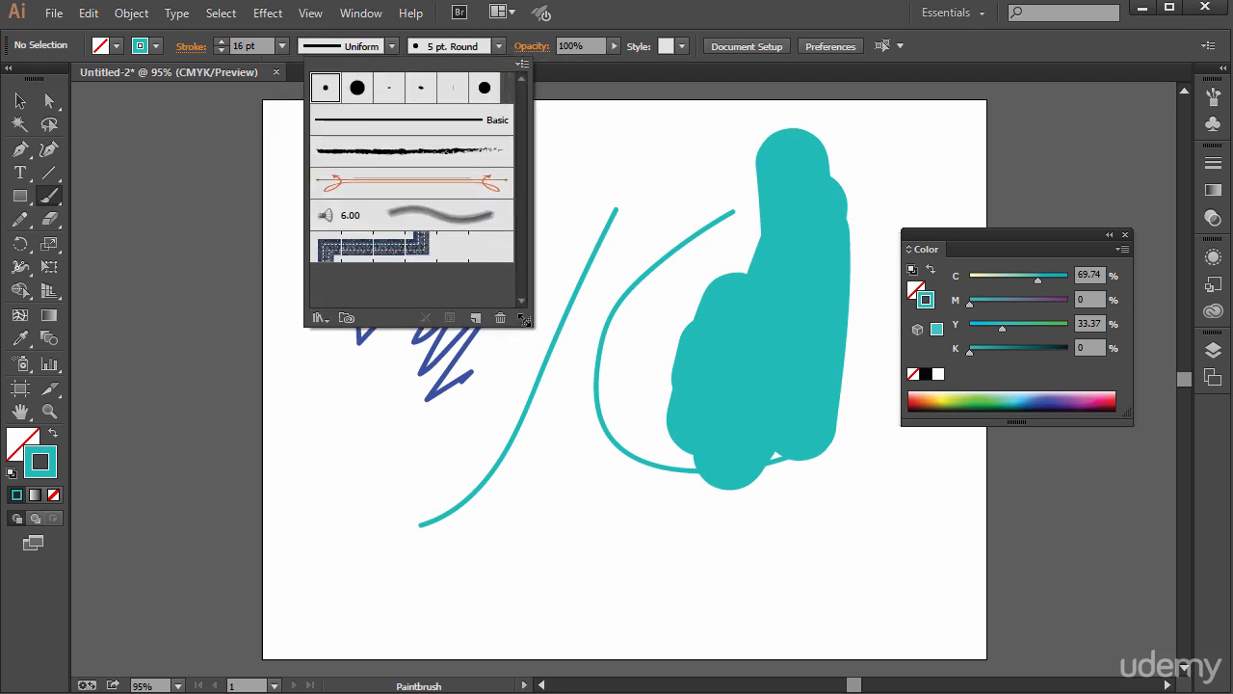
click(521, 64)
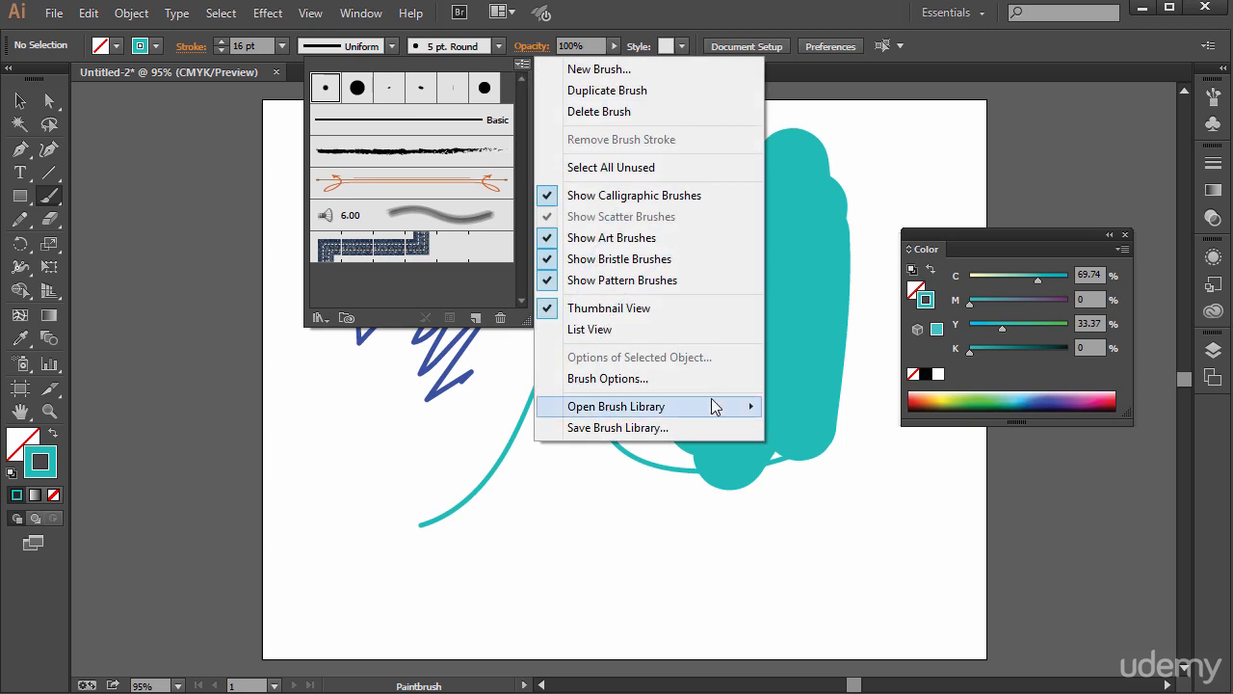
mouse_move(712, 406)
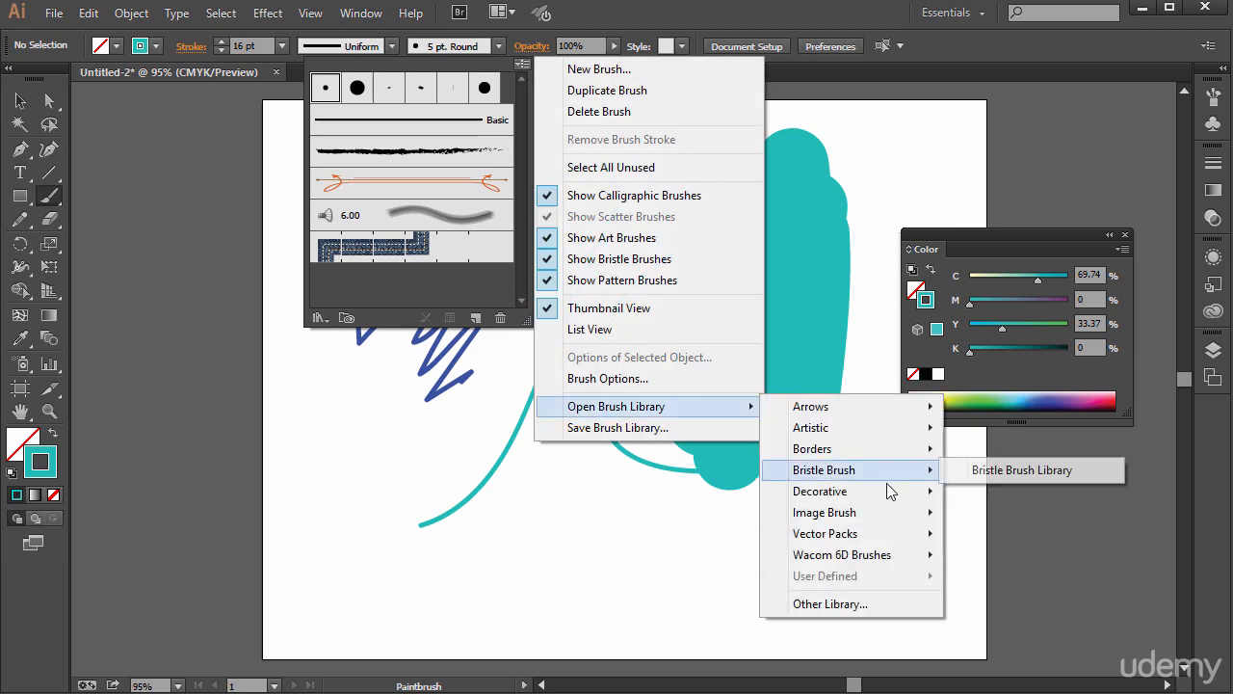
mouse_move(888, 492)
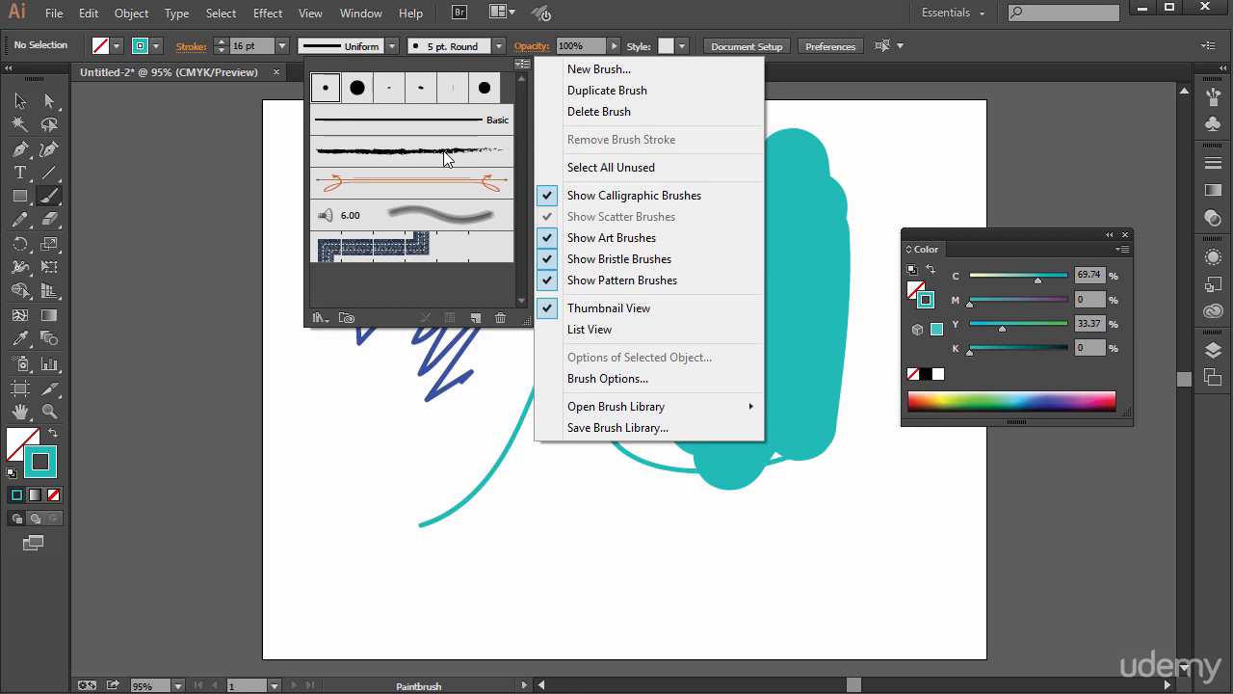
- Choose the orange double-ended arrow art brush and paint a long diagonal stroke across the teal curves
click(409, 188)
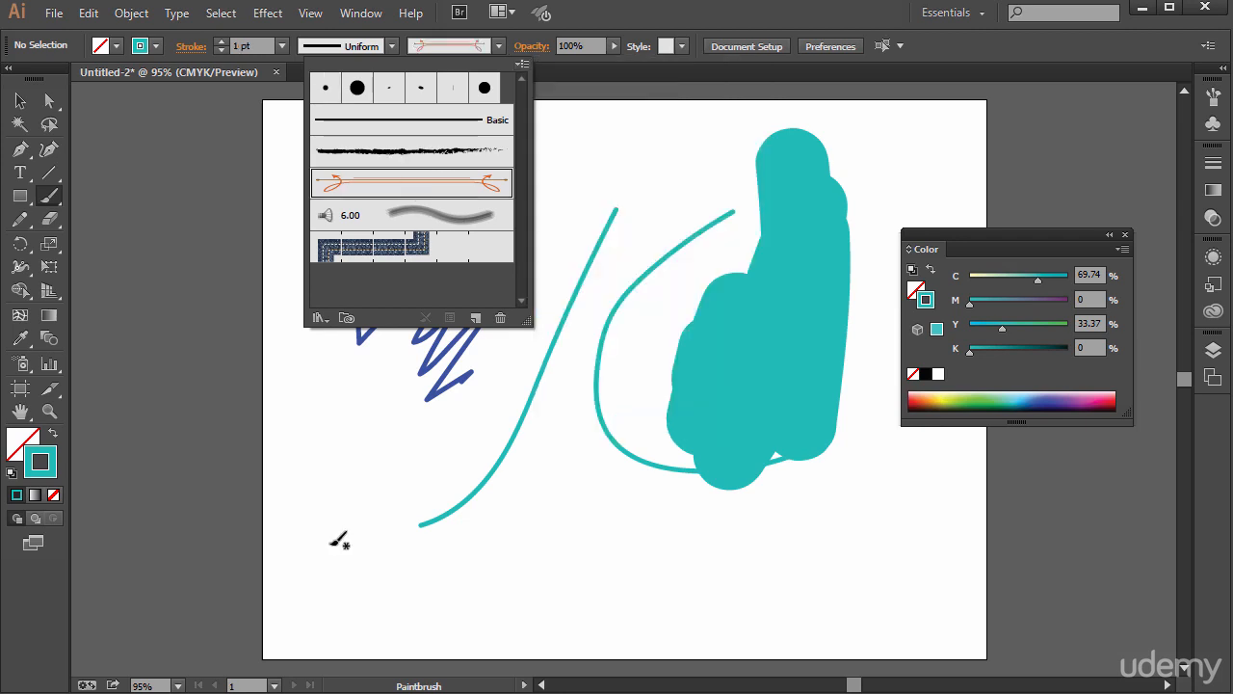
click(483, 419)
mouse_move(370, 577)
mouse_down()
mouse_move(661, 268)
mouse_move(647, 287)
mouse_up()
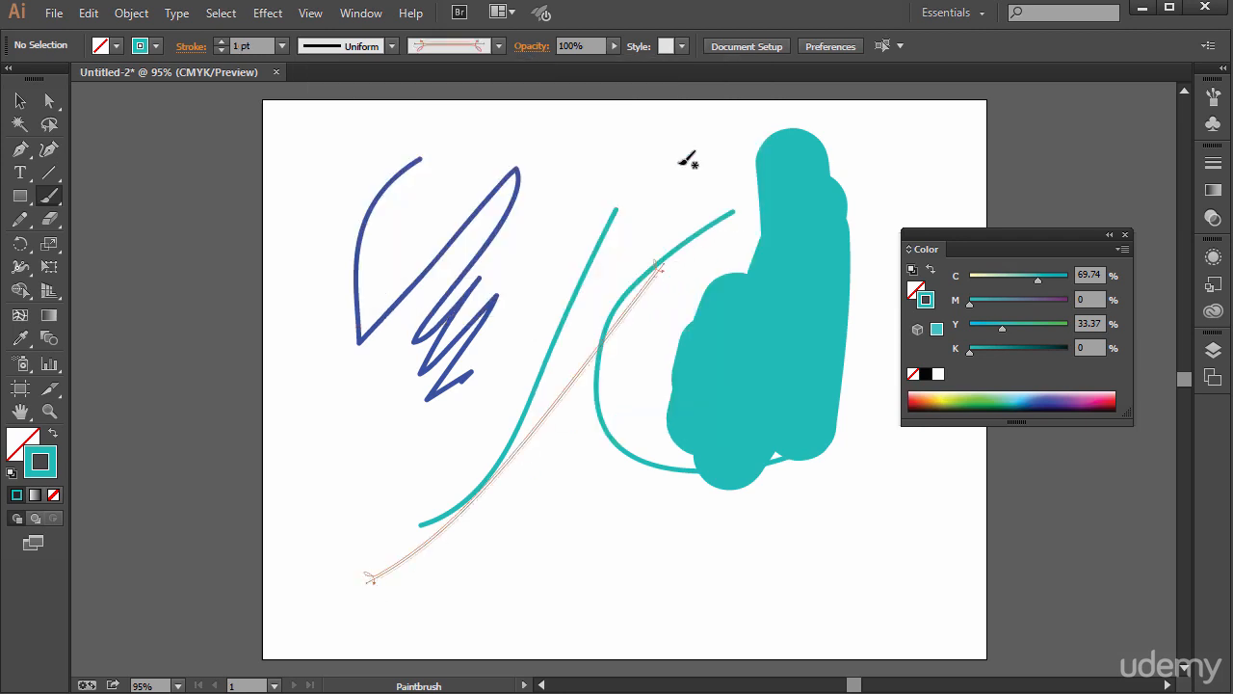
- Reset the fill and stroke to the default colours and paint another arrow-brush stroke near the artboard's lower middle
key(v)
key(d)
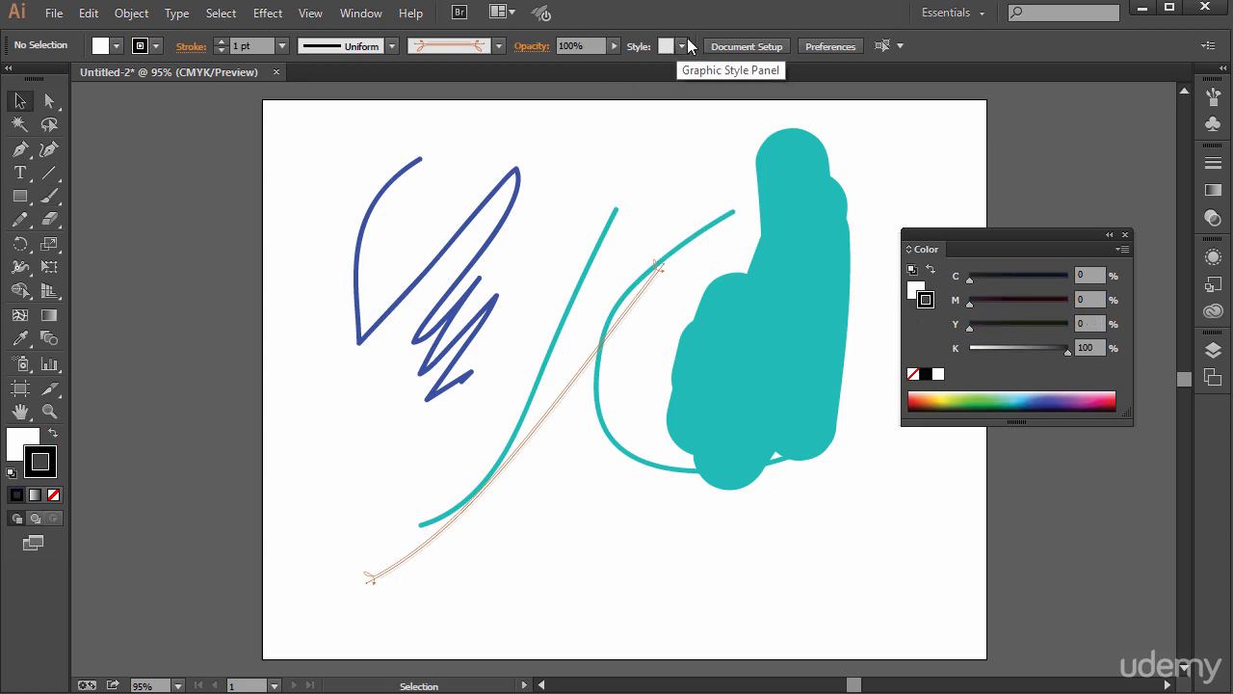
click(49, 195)
drag(689, 550, 732, 539)
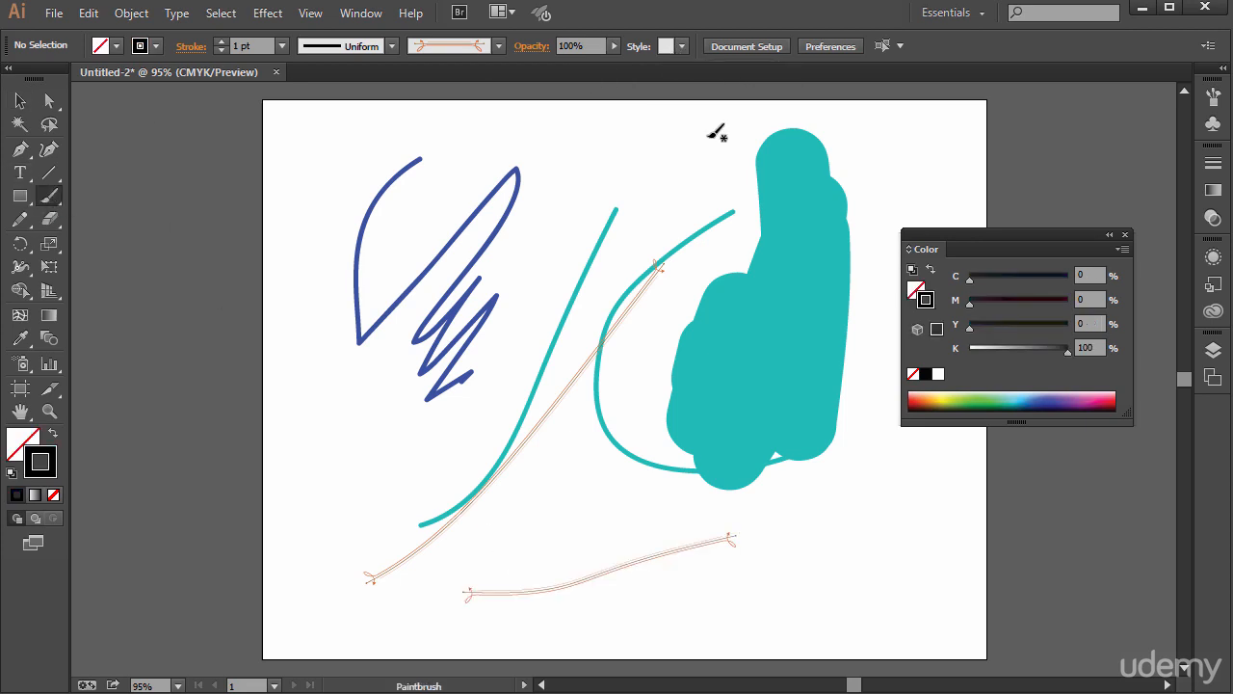
- Choose the yellow-green foliage graphic style and paint a U-shaped Paintbrush stroke near the artboard's lower right corner
click(682, 47)
click(540, 121)
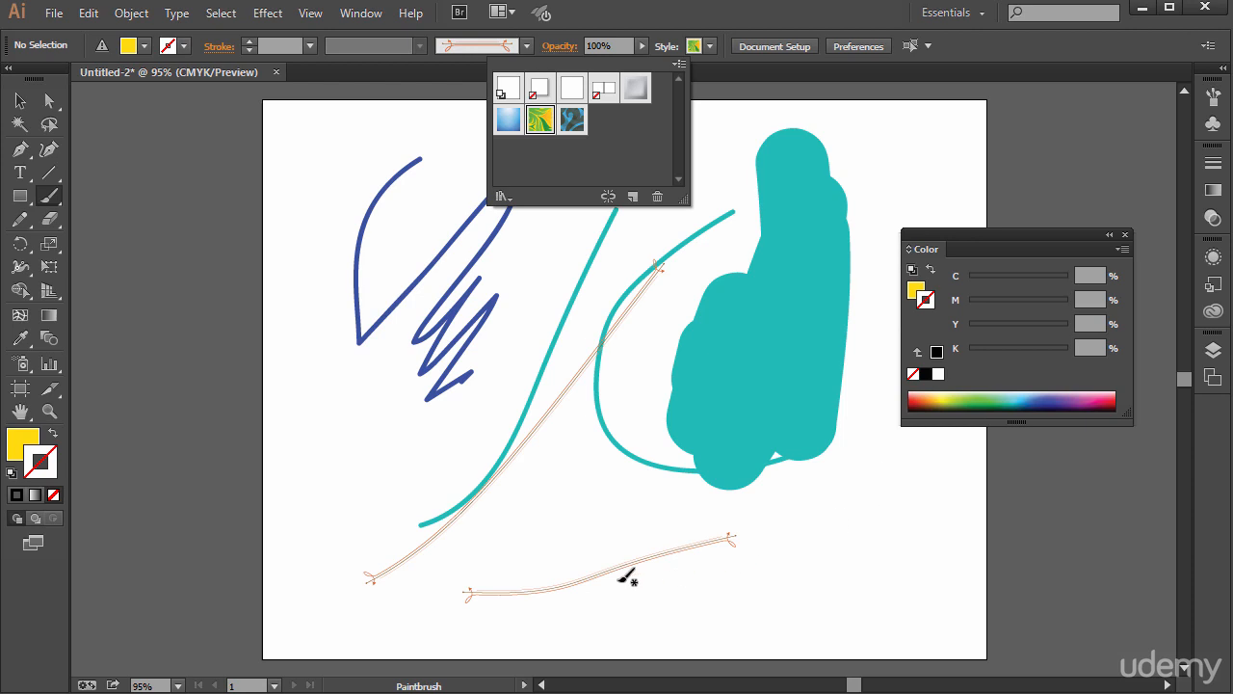
click(925, 482)
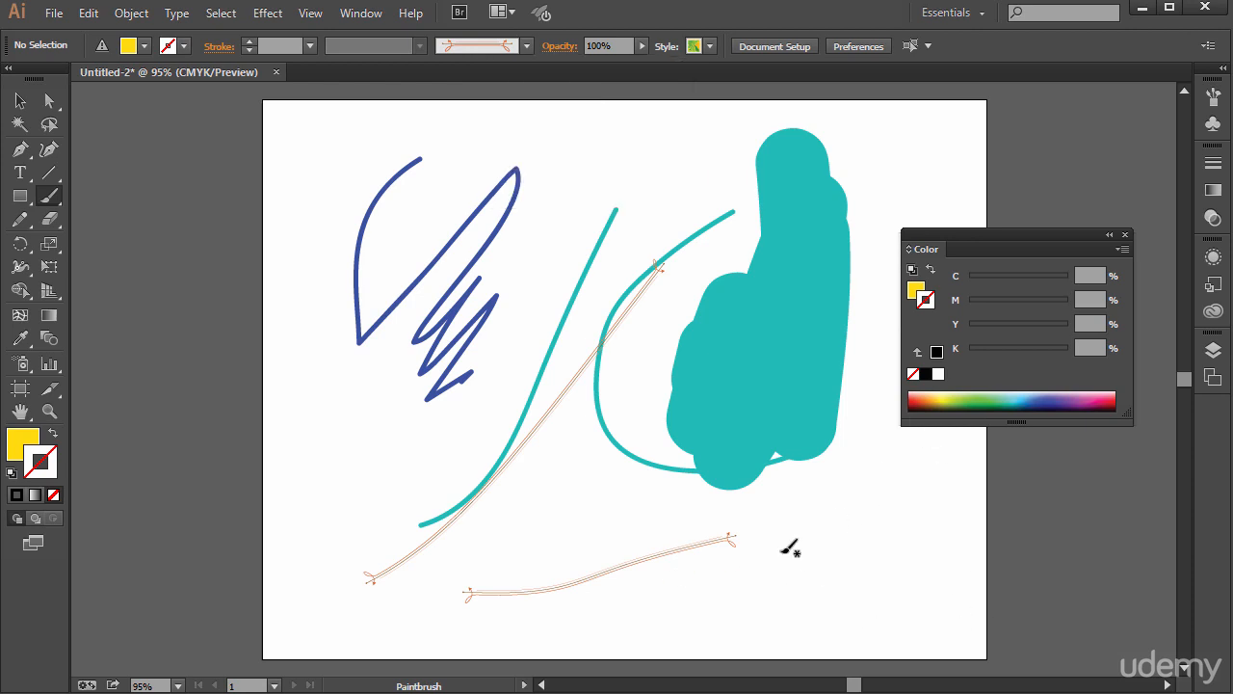
drag(947, 478, 943, 481)
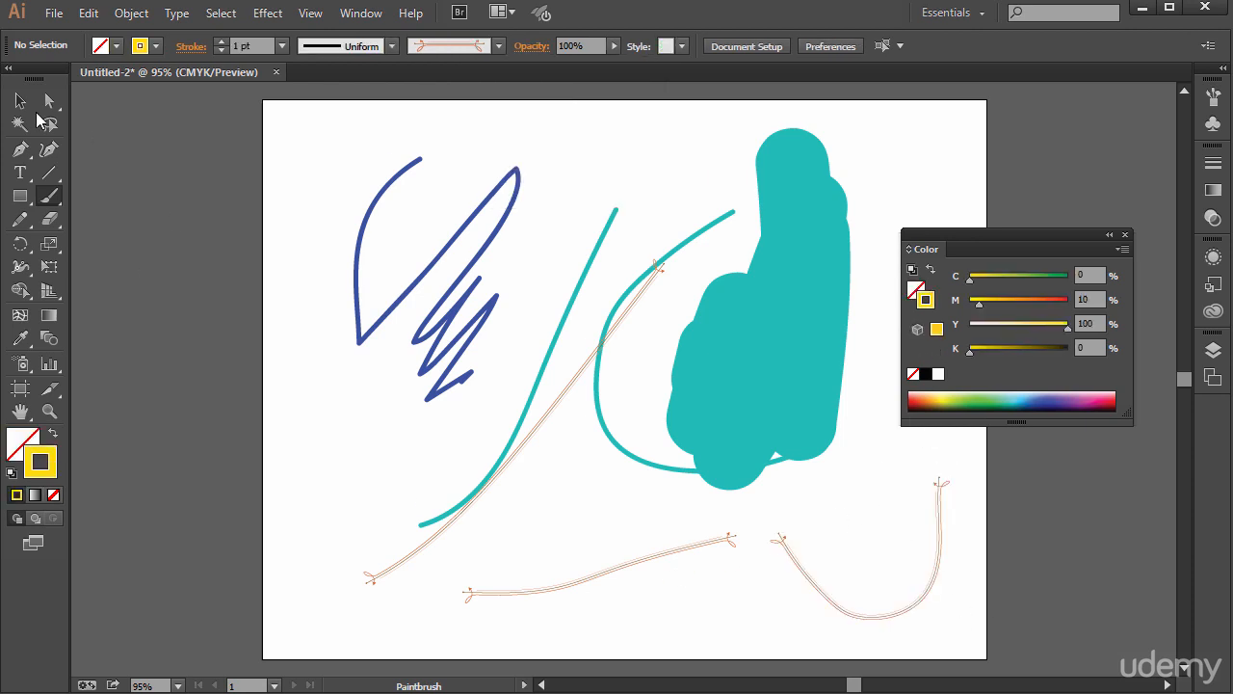
- Select the U-shaped stroke and apply the yellow-green foliage graphic style to it
click(19, 100)
click(808, 588)
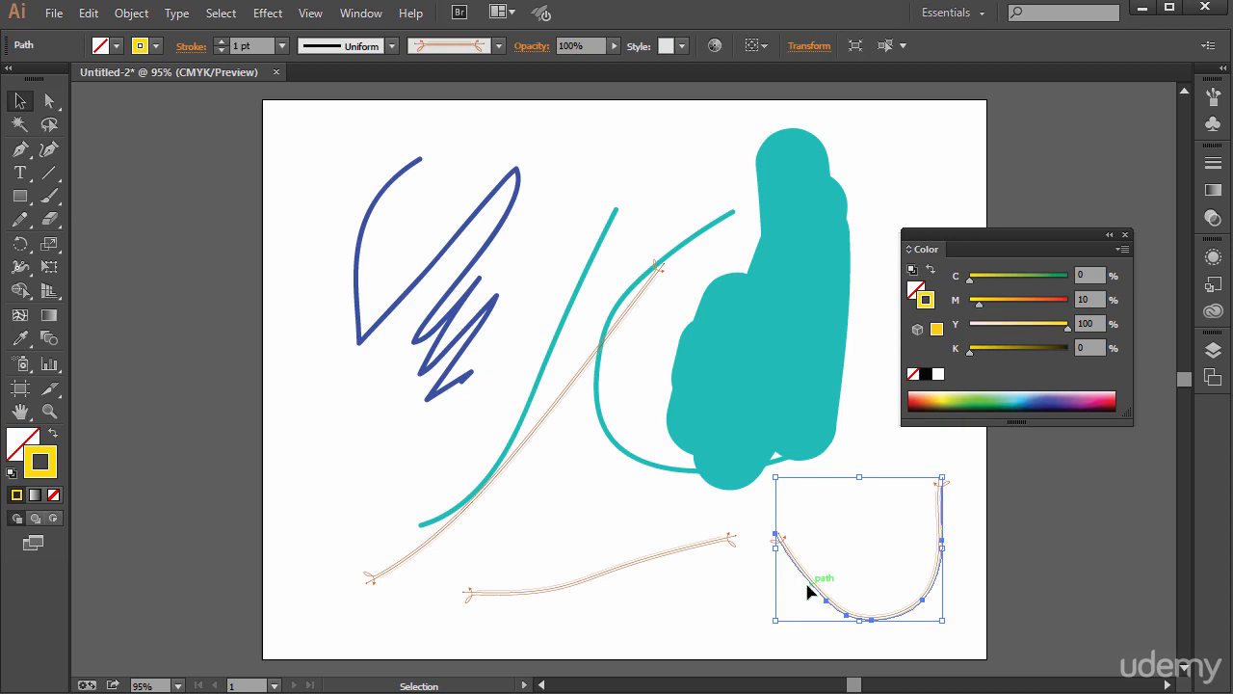
click(681, 45)
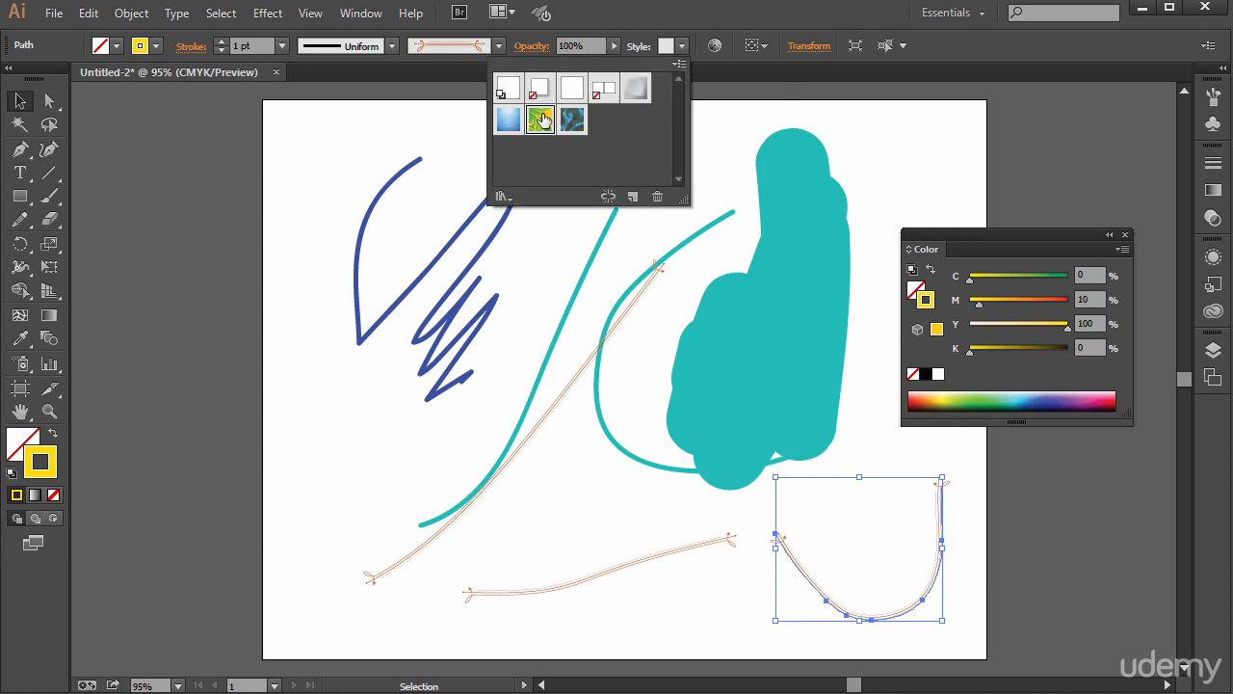
click(541, 120)
- Select the thick teal scribble and move it over the blue strokes on the artboard's left side
click(855, 406)
click(835, 291)
click(903, 178)
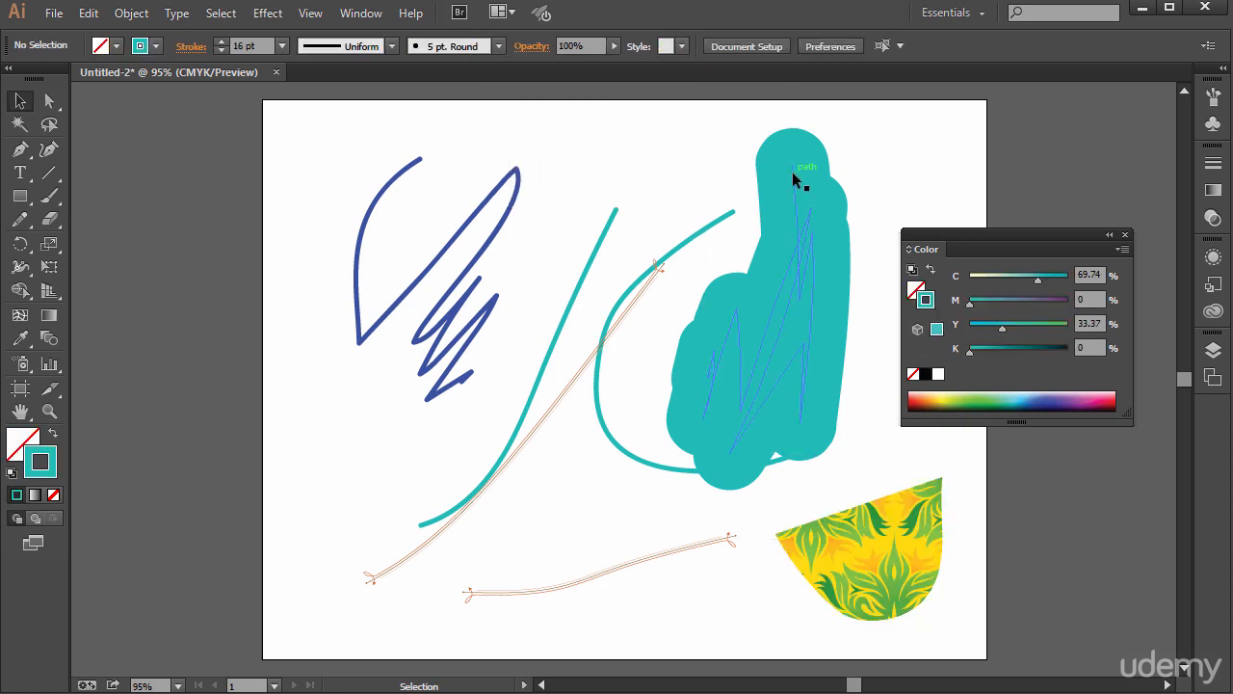
click(793, 172)
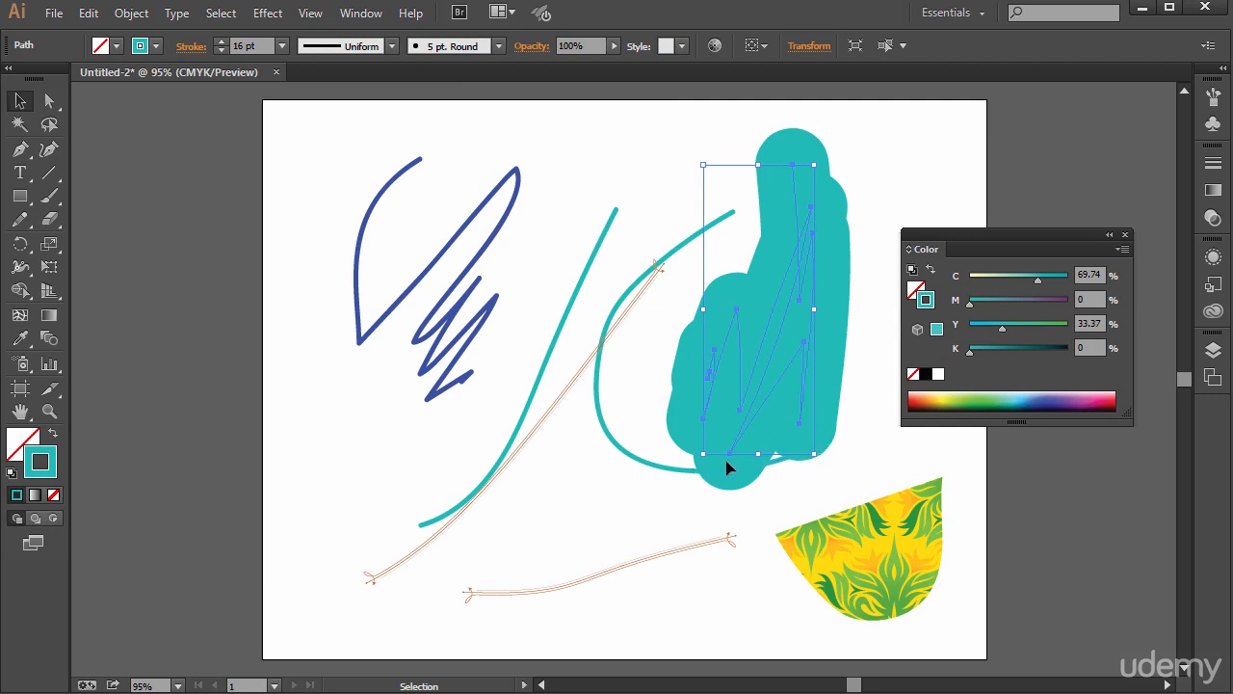
drag(767, 412, 406, 370)
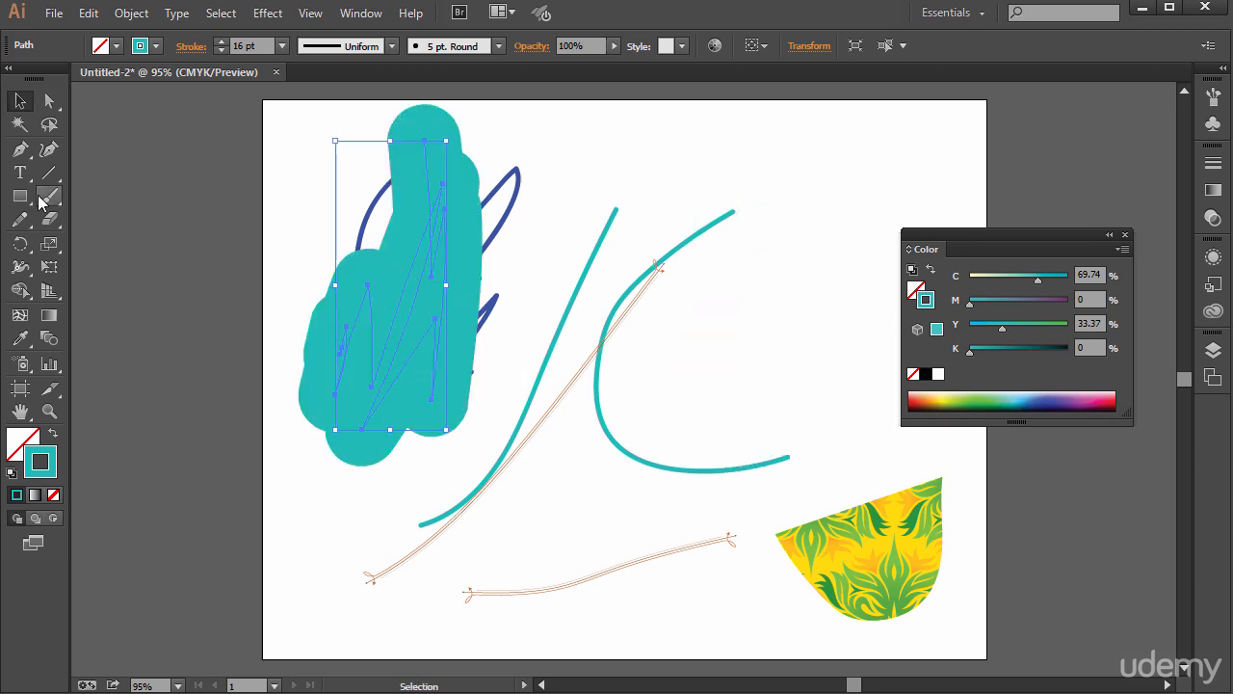
- Paint a large, roughly round teal shape with the Blob Brush and compare its outline anchors with the Paintbrush scribble's path
drag(49, 196, 96, 221)
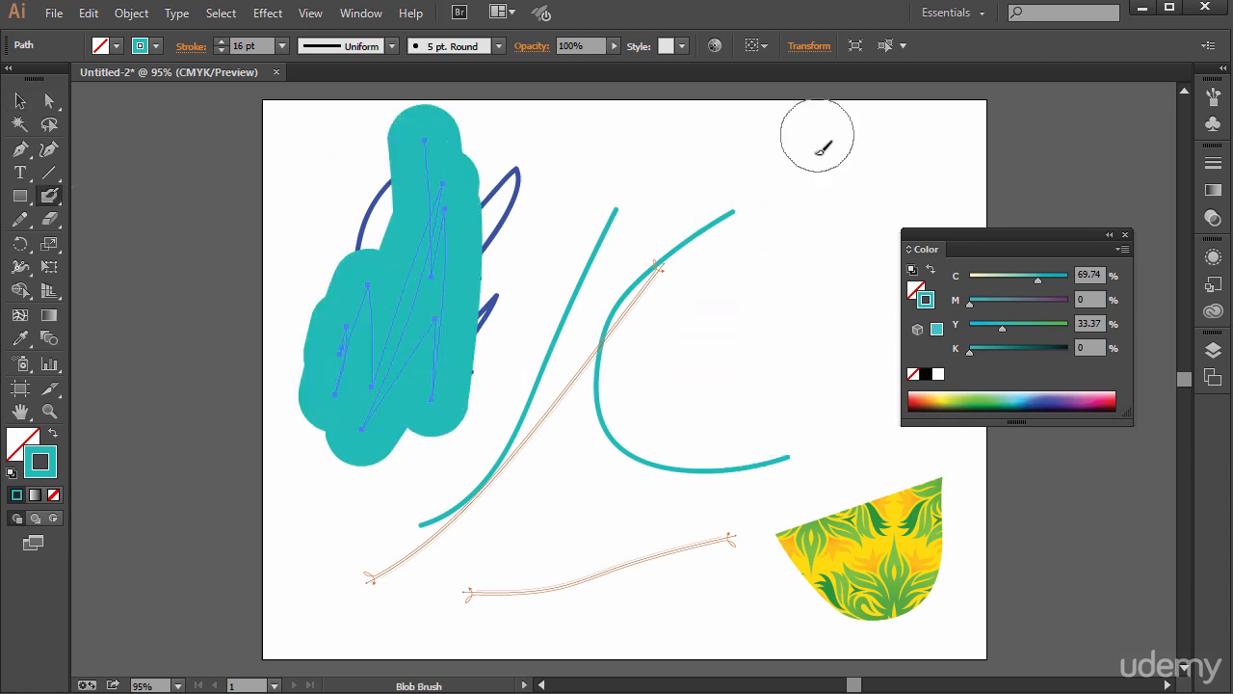
mouse_move(661, 178)
mouse_down()
mouse_move(670, 276)
mouse_move(679, 203)
mouse_move(722, 185)
mouse_move(791, 287)
mouse_move(802, 211)
mouse_move(799, 197)
mouse_move(735, 181)
mouse_move(685, 184)
mouse_move(668, 157)
mouse_move(730, 150)
mouse_move(786, 172)
mouse_move(822, 220)
mouse_move(823, 312)
mouse_move(797, 344)
mouse_move(731, 353)
mouse_move(651, 277)
mouse_move(651, 173)
mouse_move(615, 243)
mouse_move(628, 295)
mouse_move(667, 348)
mouse_move(726, 368)
mouse_move(807, 377)
mouse_up()
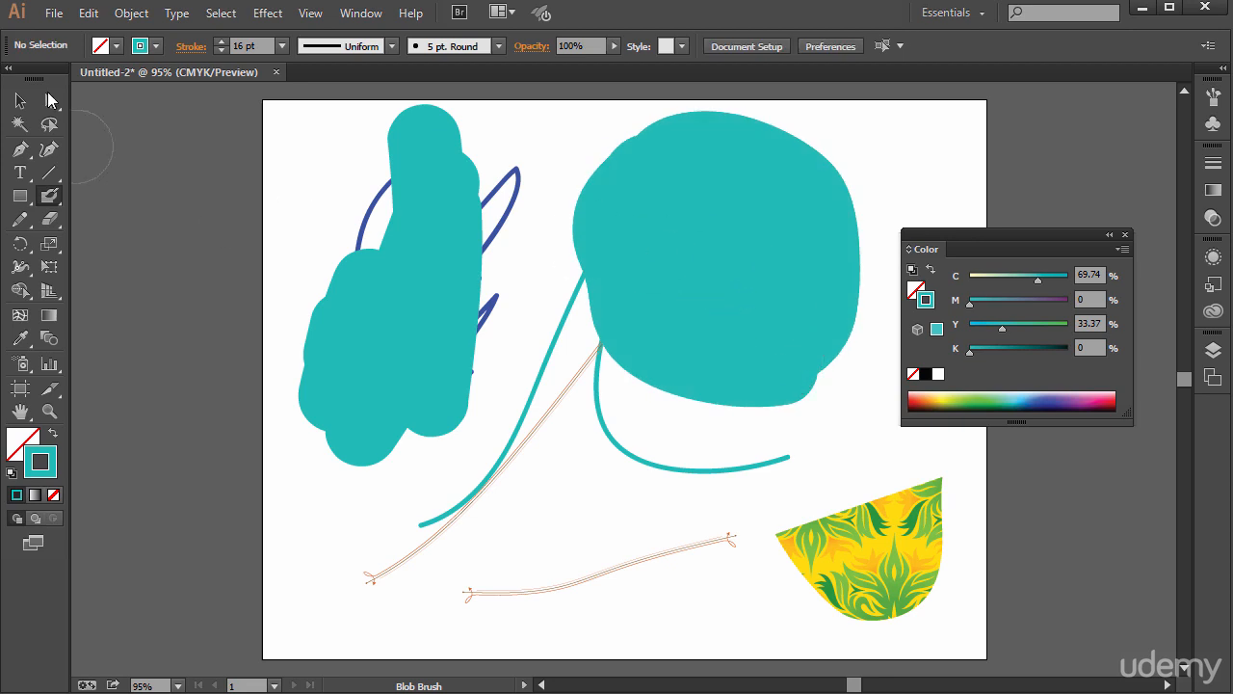
click(49, 99)
click(687, 188)
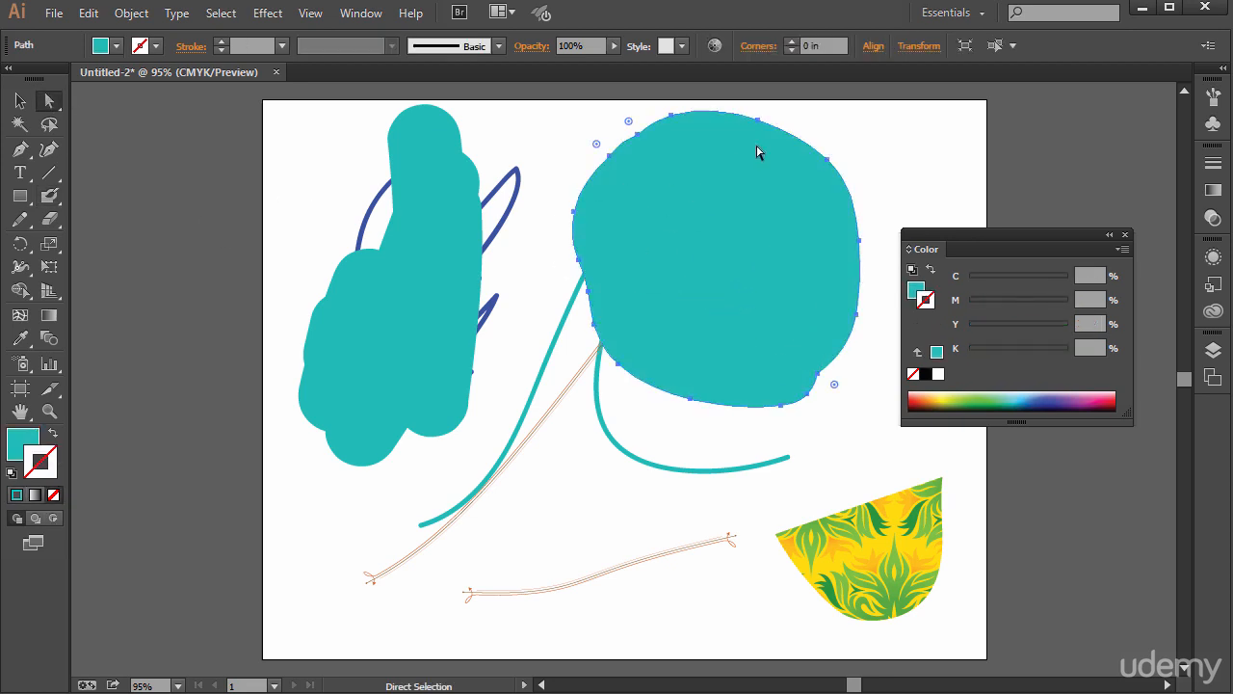
click(420, 227)
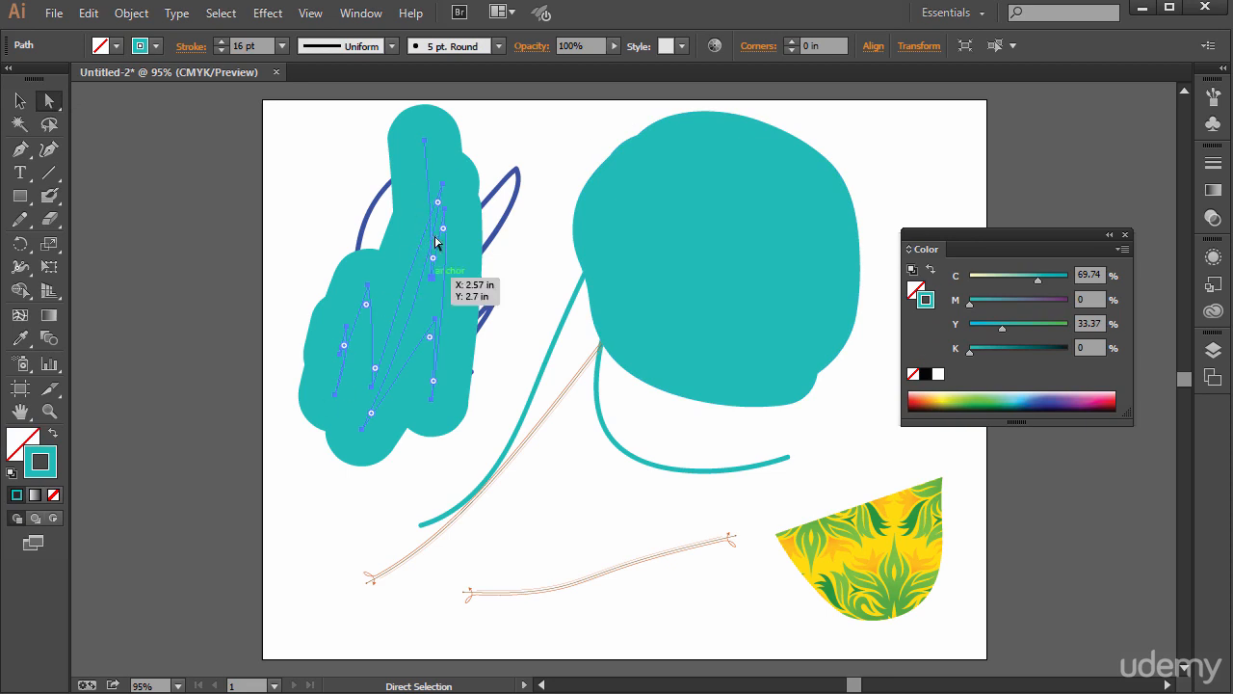
- Give the large teal blob a blue stroke with a weight of 16 pt
click(740, 183)
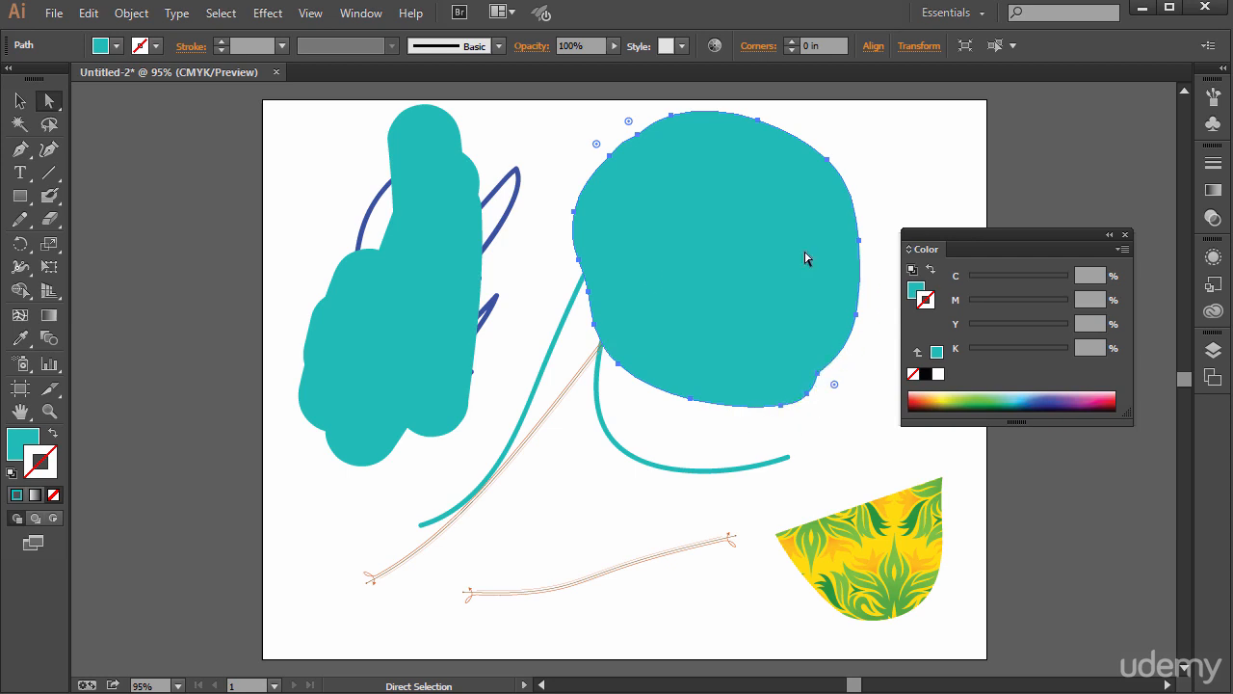
double_click(35, 466)
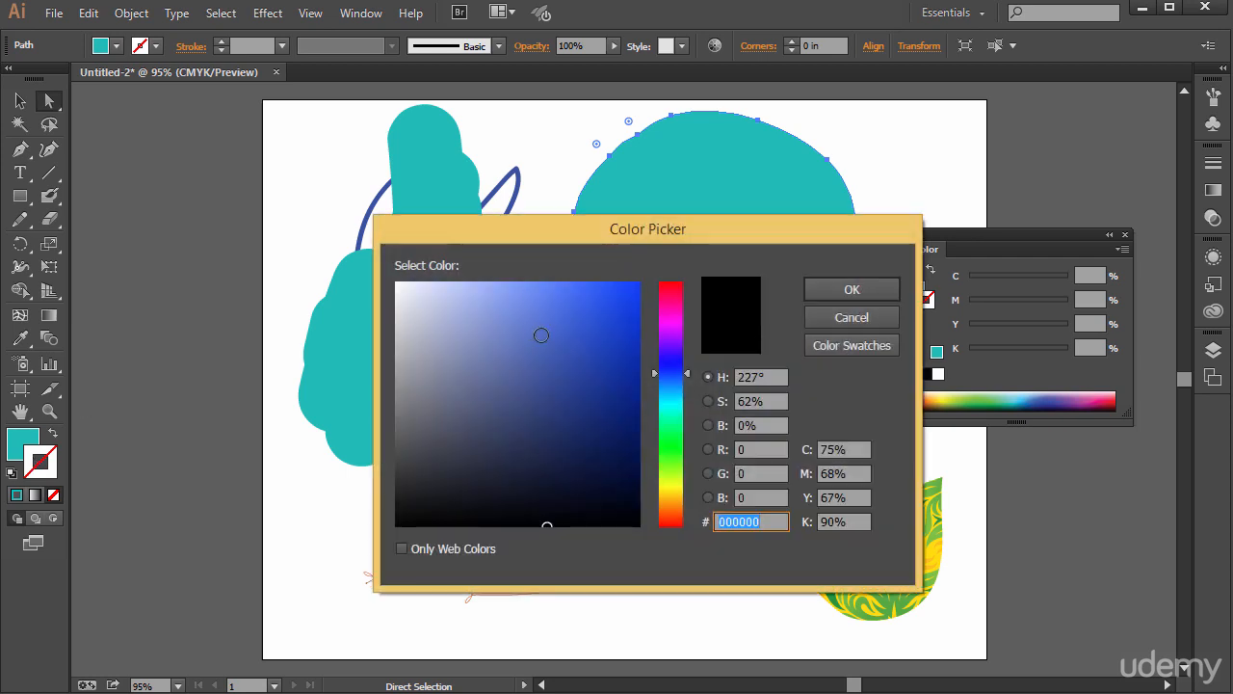
click(599, 341)
click(809, 284)
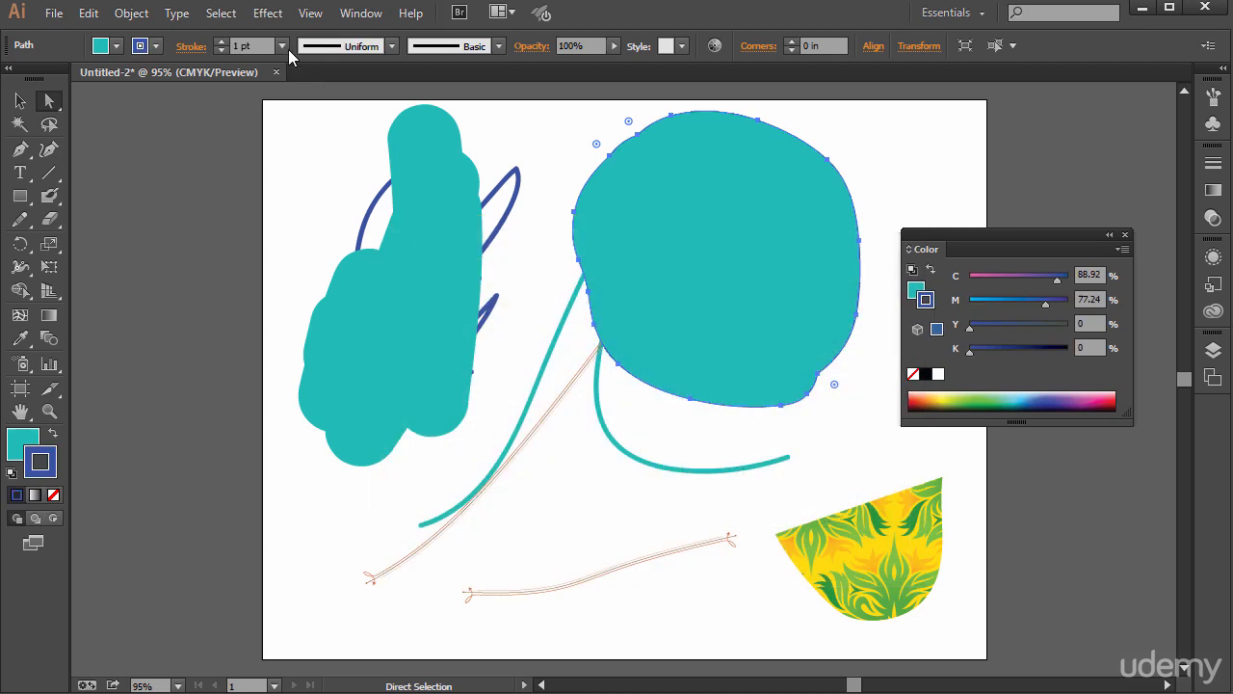
click(282, 46)
click(312, 384)
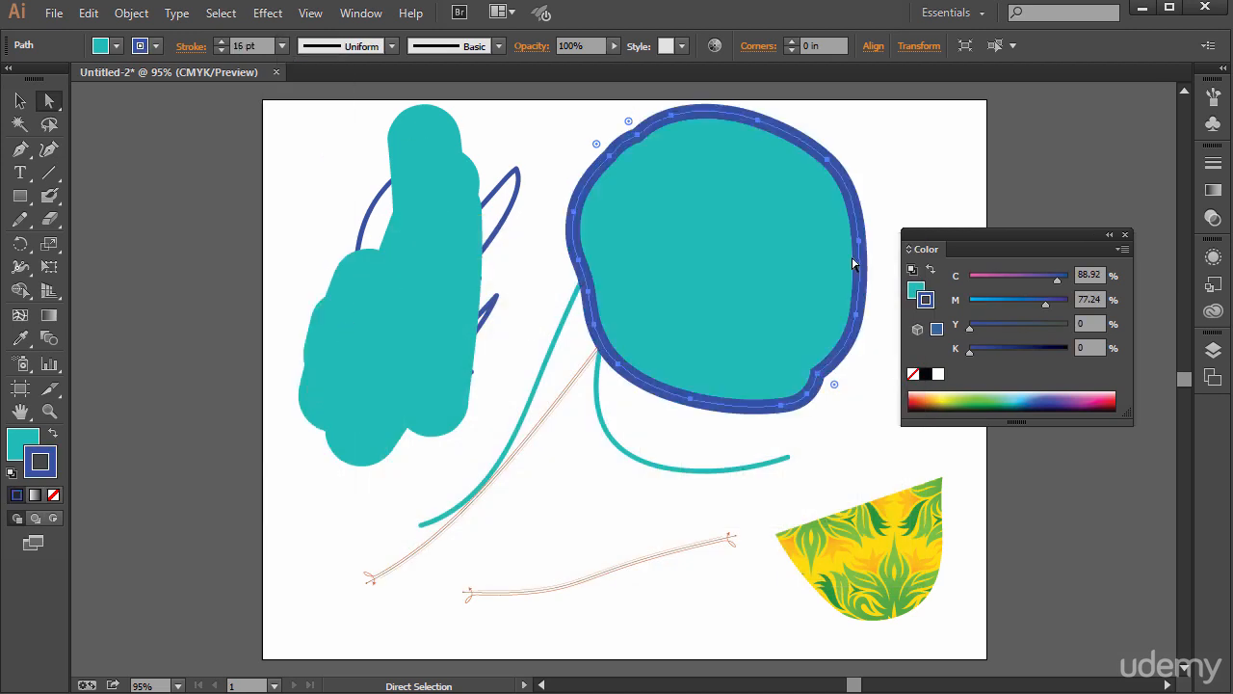
- Move the blue-outlined blob slightly down and to the right with Direct Selection, and pick the thick teal scribble
click(896, 198)
drag(709, 204, 753, 213)
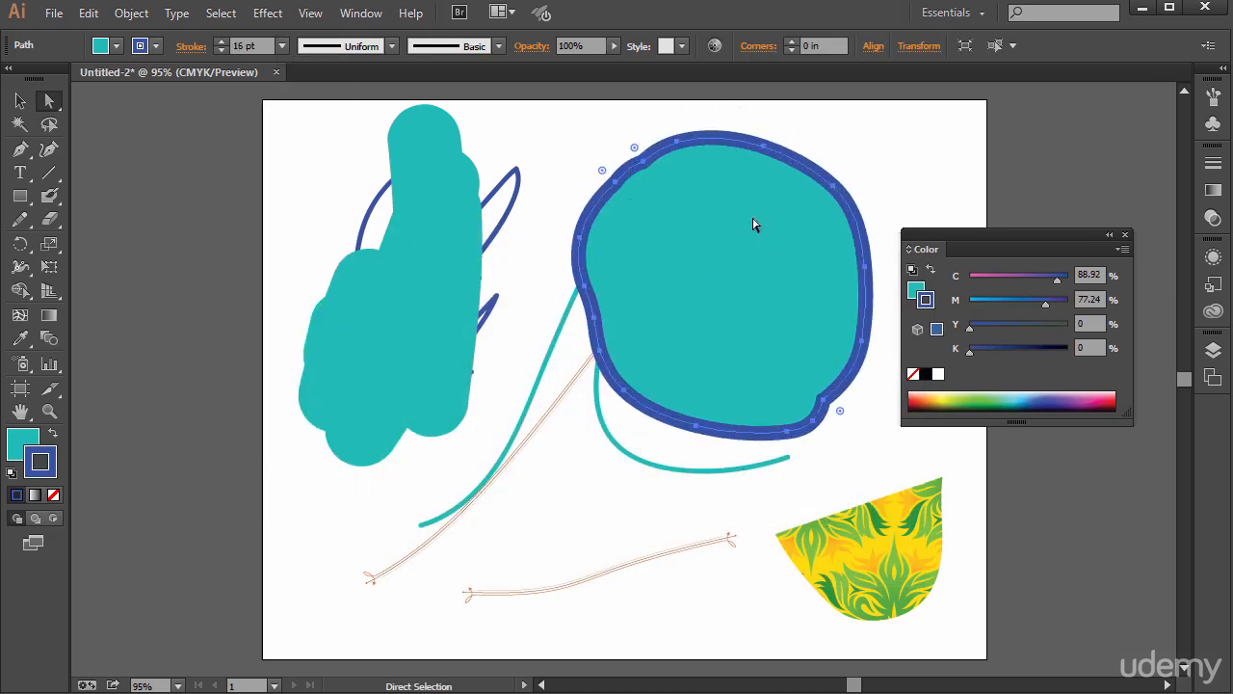
click(431, 257)
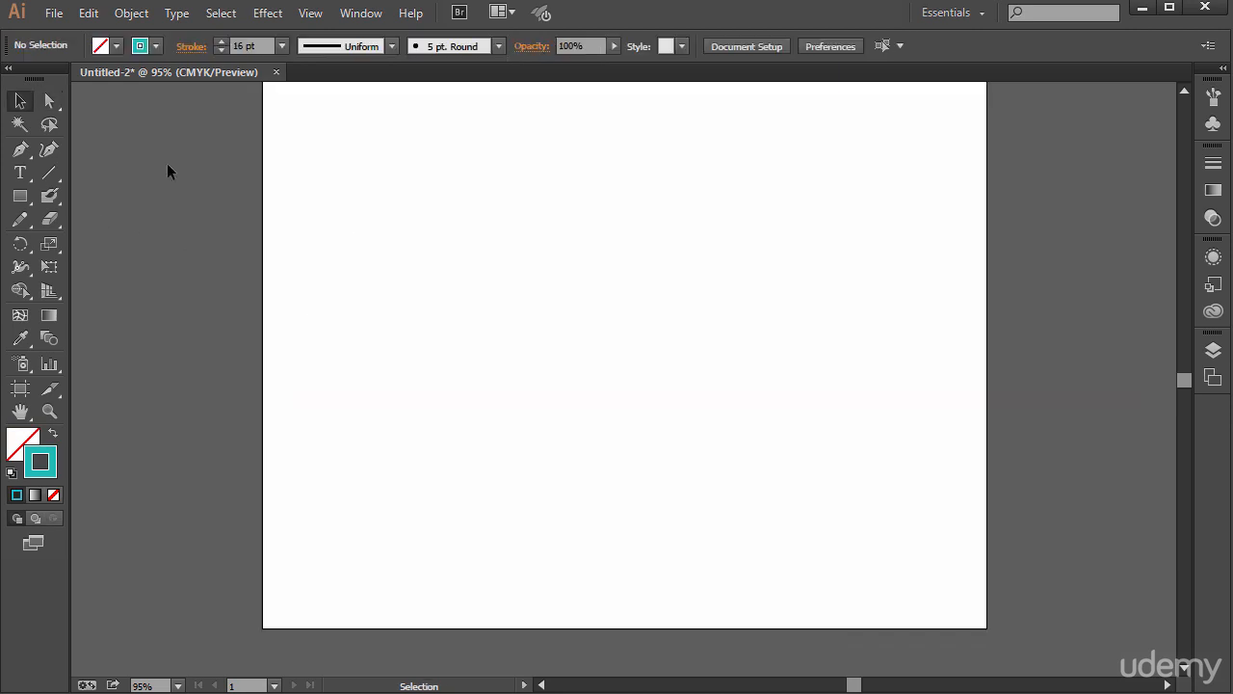
- Switch to the Paintbrush tool and paint a teal 1 pt zigzag stroke on the blank artboard's left half
drag(49, 196, 106, 199)
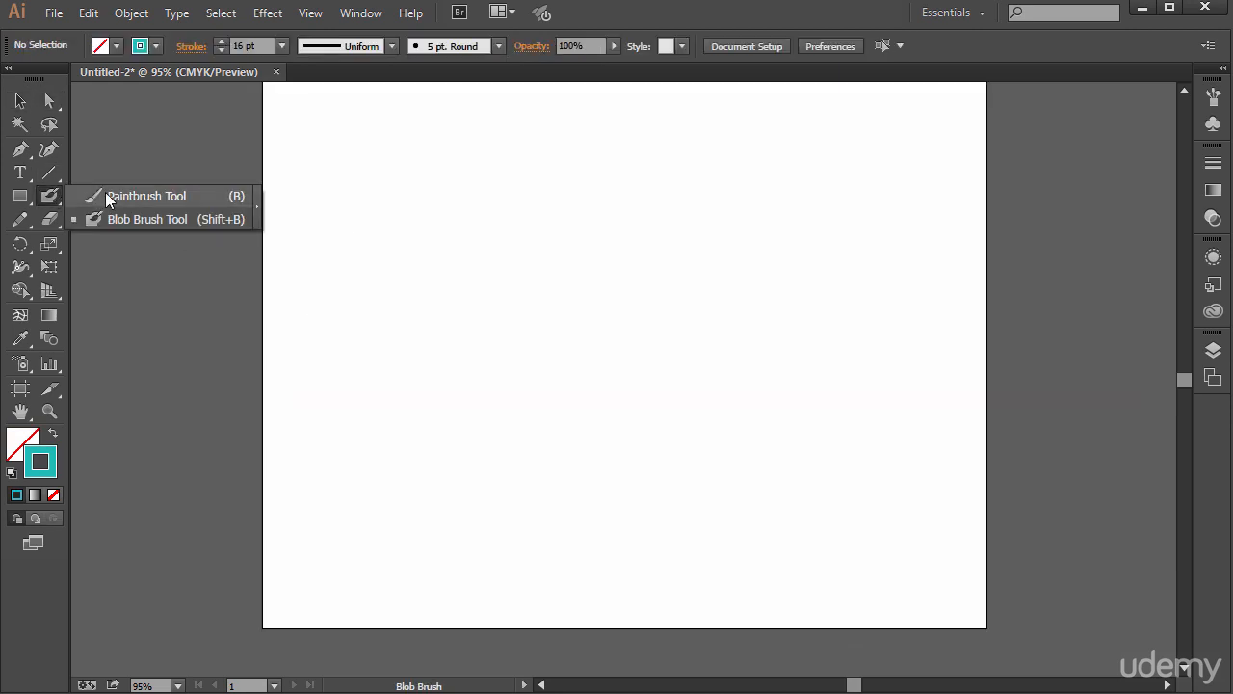
click(106, 199)
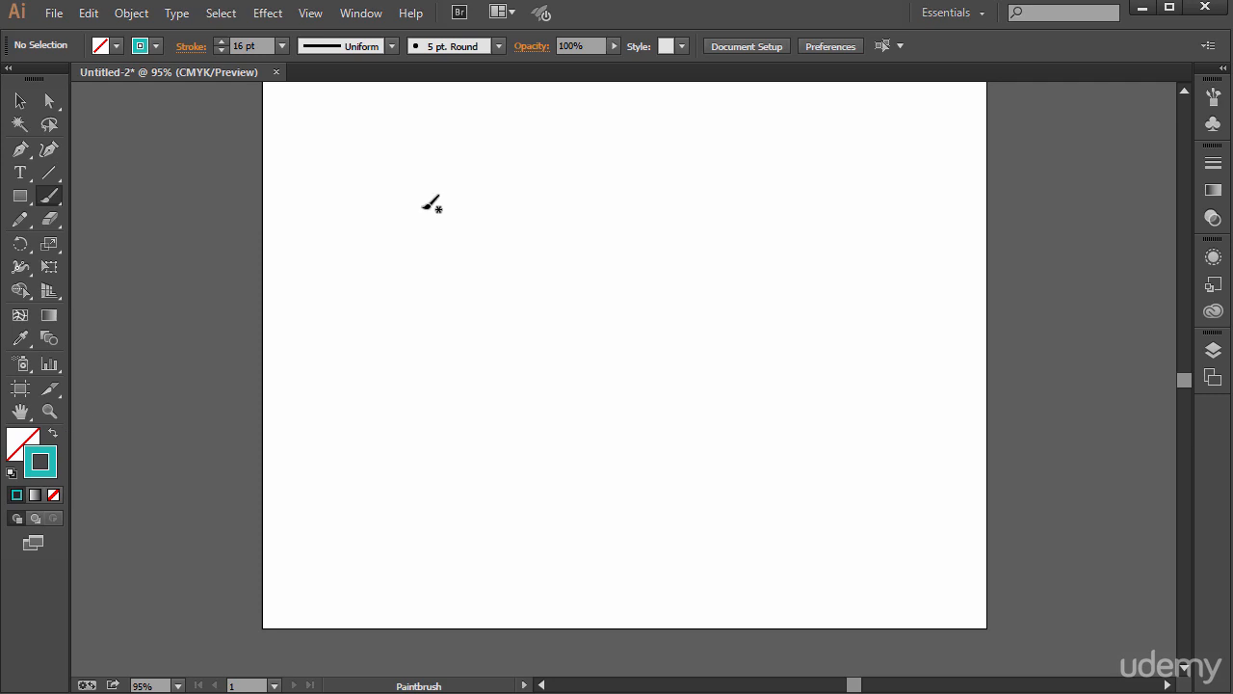
mouse_move(389, 205)
mouse_down()
mouse_move(401, 363)
mouse_move(411, 245)
mouse_move(536, 263)
mouse_up()
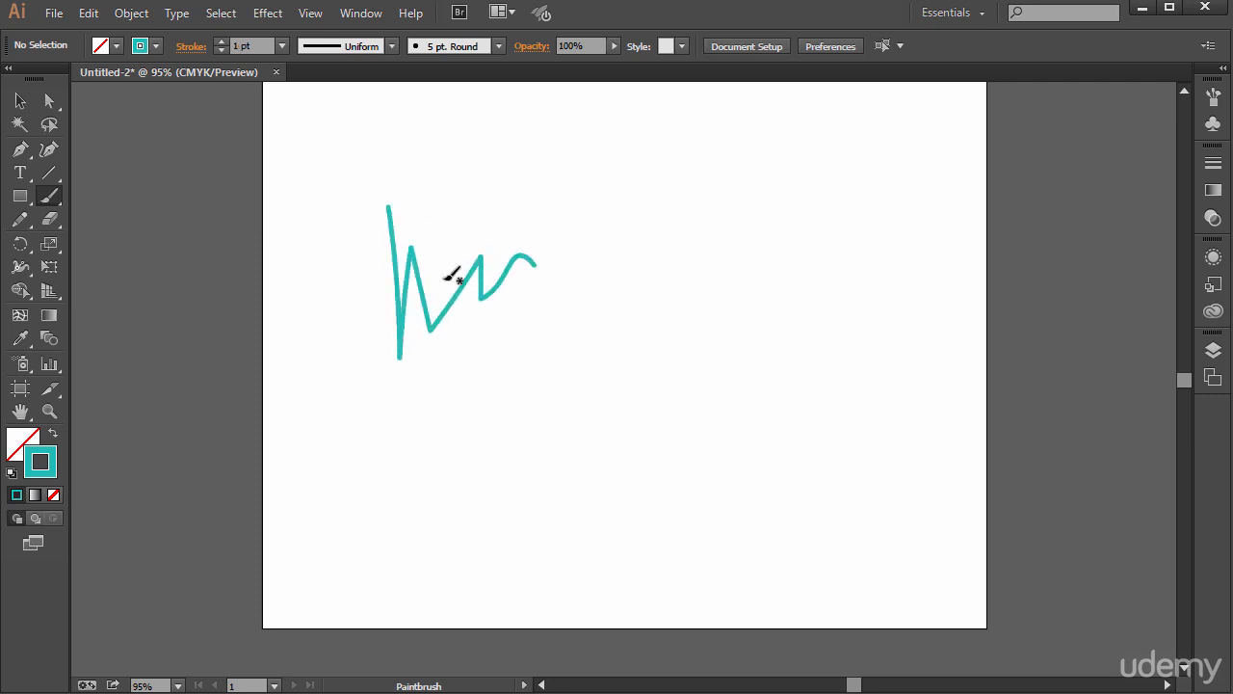
- Turn on Keep Selected in the Paintbrush tool options
double_click(48, 197)
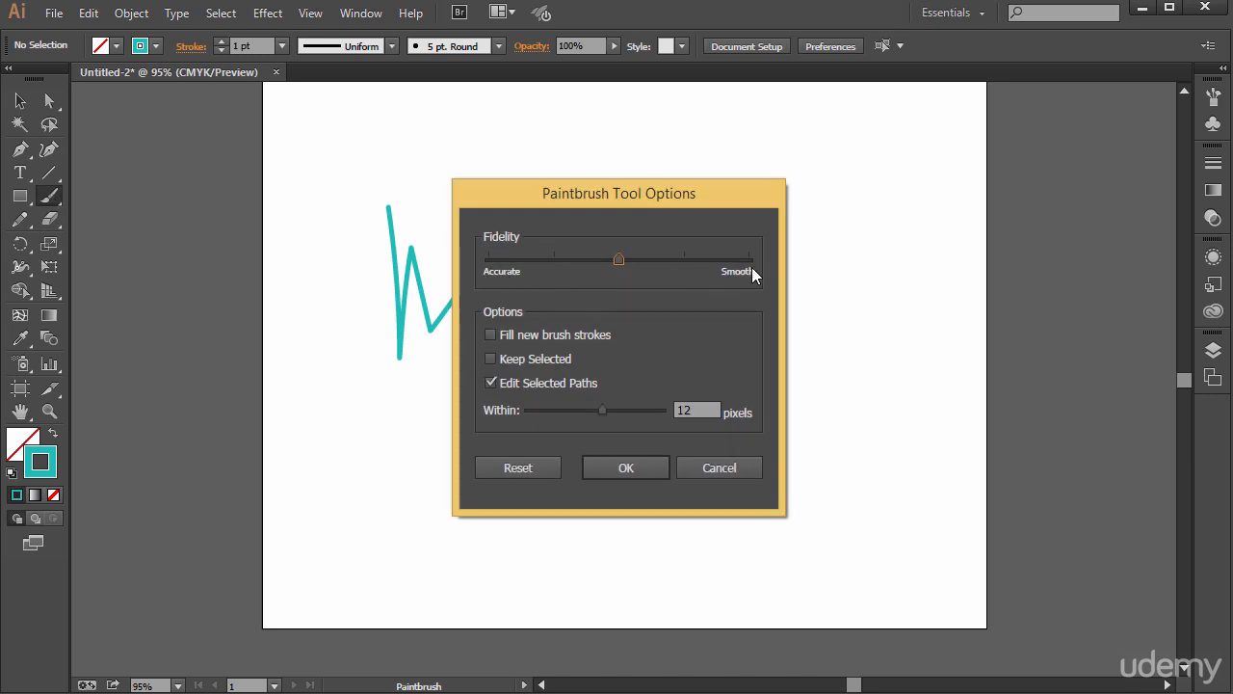
click(490, 358)
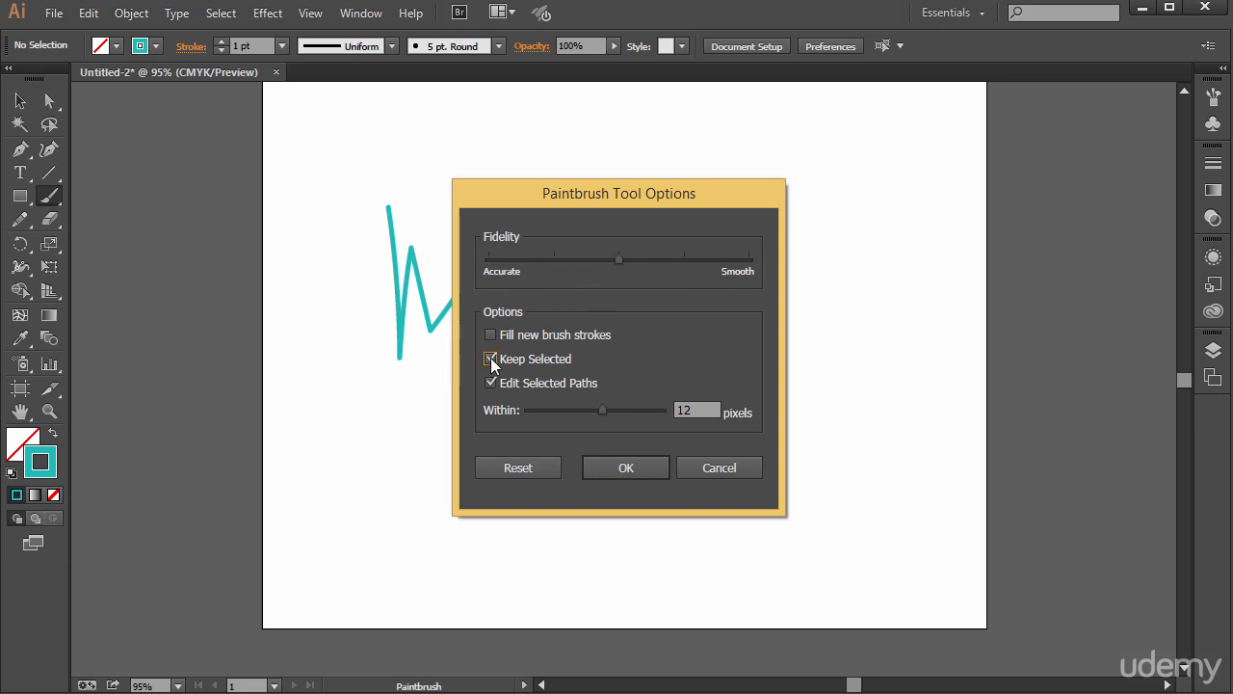
click(612, 458)
- Paint a second zigzag beside the first and another below, extending the lower one from its left end
mouse_move(579, 229)
mouse_down()
mouse_move(713, 252)
mouse_move(809, 240)
mouse_move(842, 271)
mouse_up()
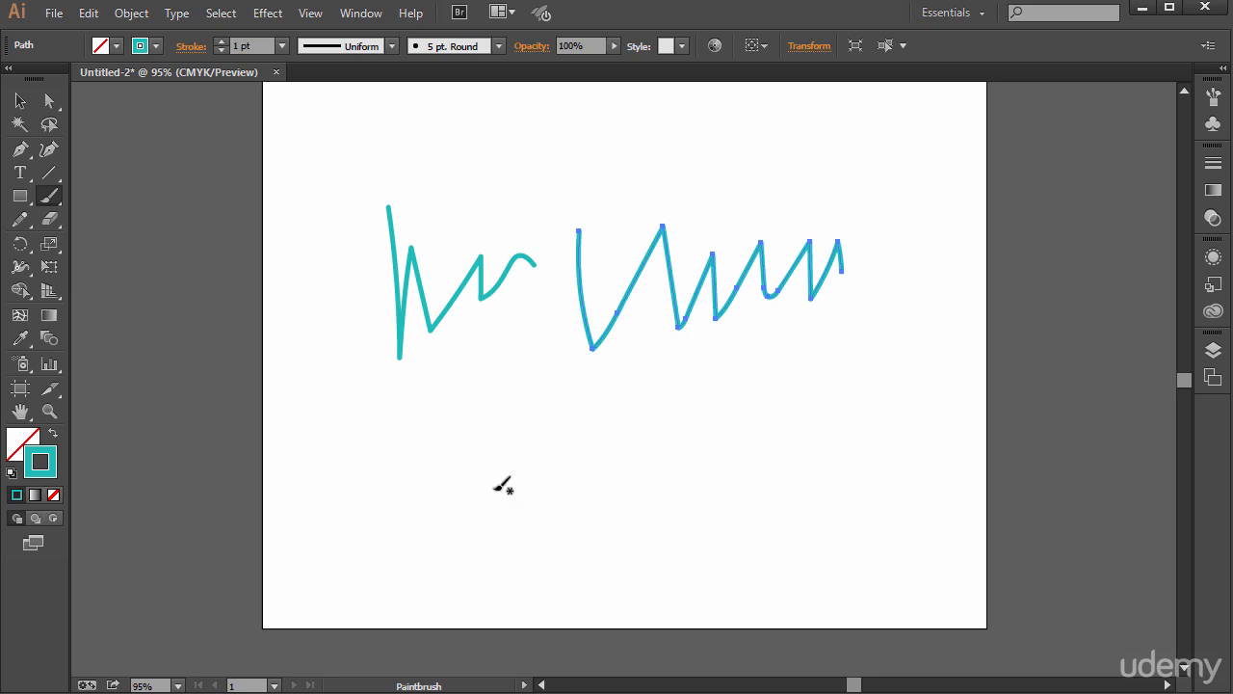
mouse_move(470, 509)
mouse_down()
mouse_move(594, 503)
mouse_move(679, 412)
mouse_move(709, 429)
mouse_up()
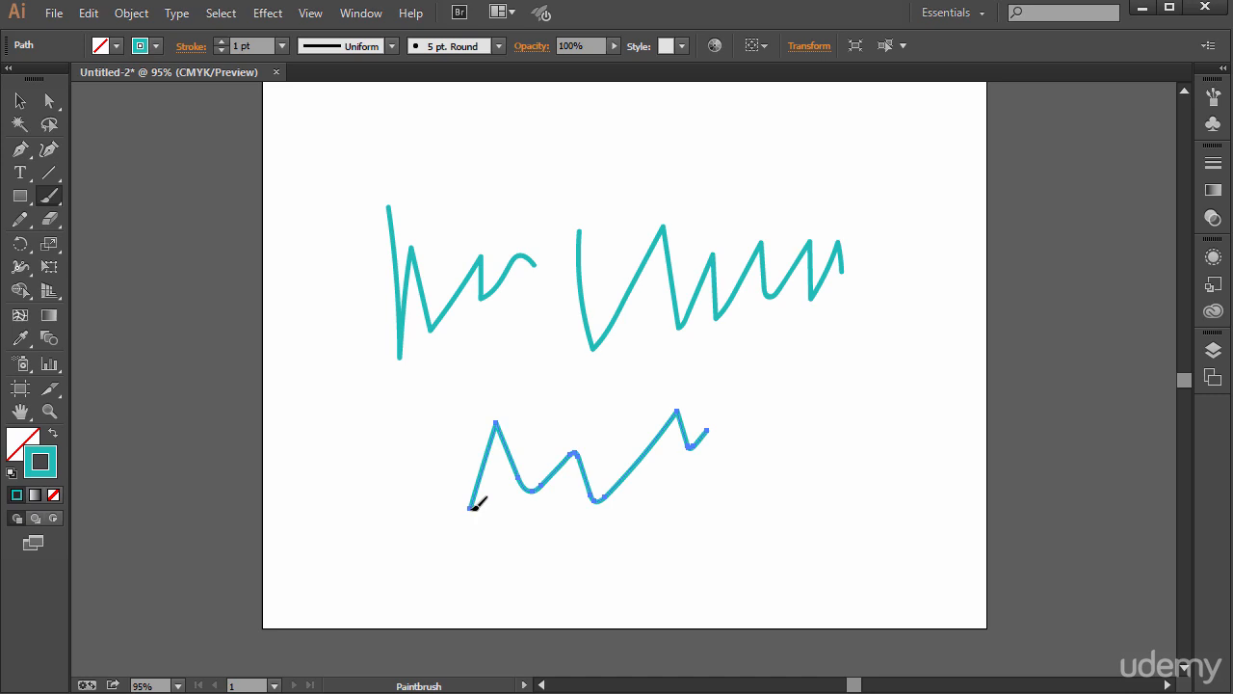
mouse_move(470, 510)
mouse_down()
mouse_move(393, 471)
mouse_move(308, 493)
mouse_up()
- Reshape the lower zigzag by moving the anchor point at its extension joint slightly down with Direct Selection
click(49, 100)
click(487, 510)
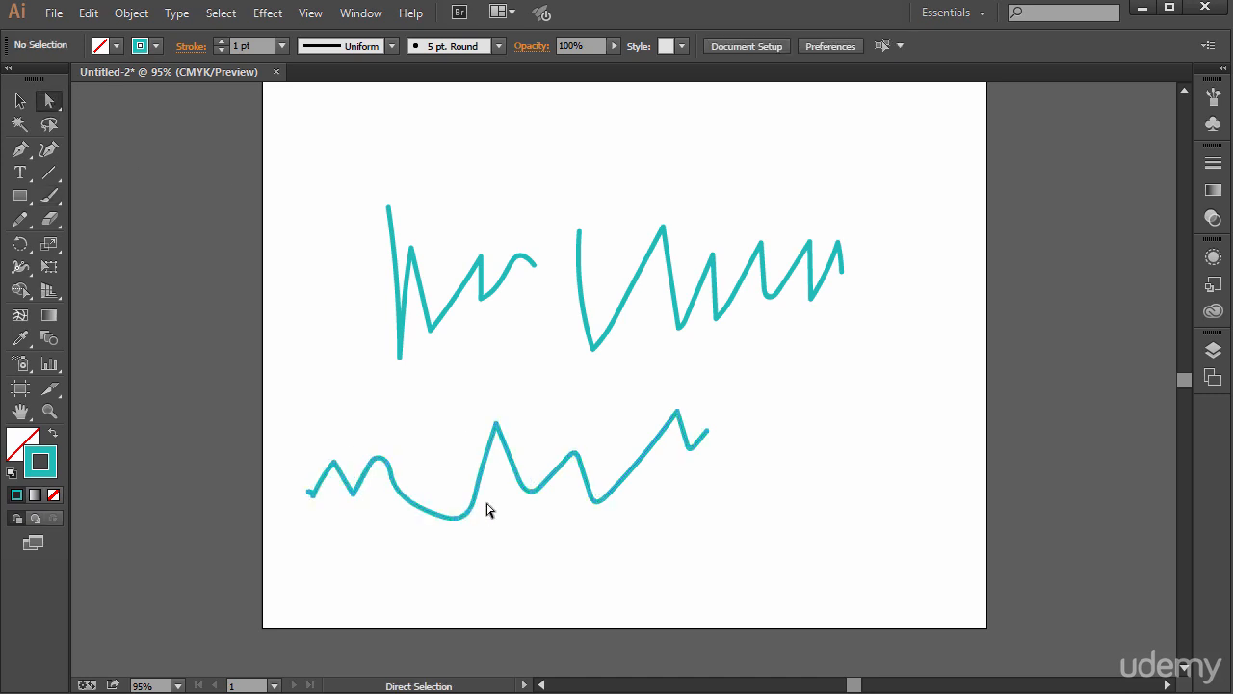
click(471, 510)
drag(474, 521, 475, 535)
click(653, 575)
- Turn off Keep Selected for the Paintbrush and paint two wavy strokes end to end across the artboard's top
click(49, 197)
double_click(50, 200)
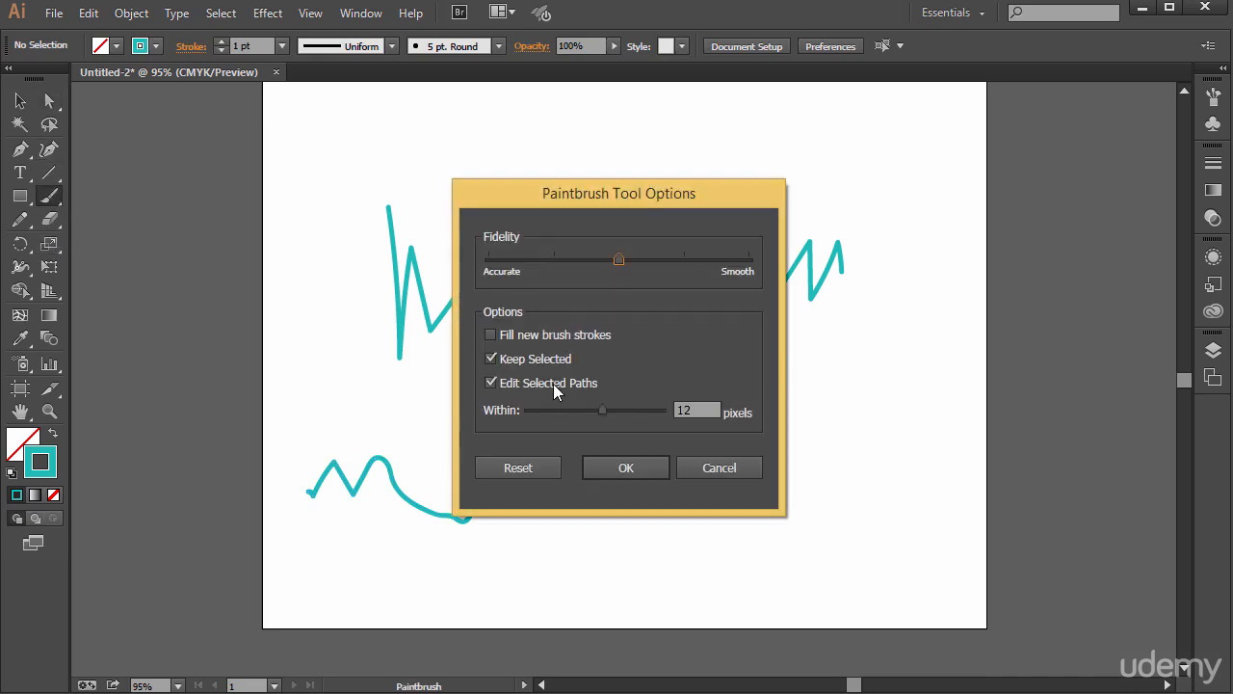
click(493, 358)
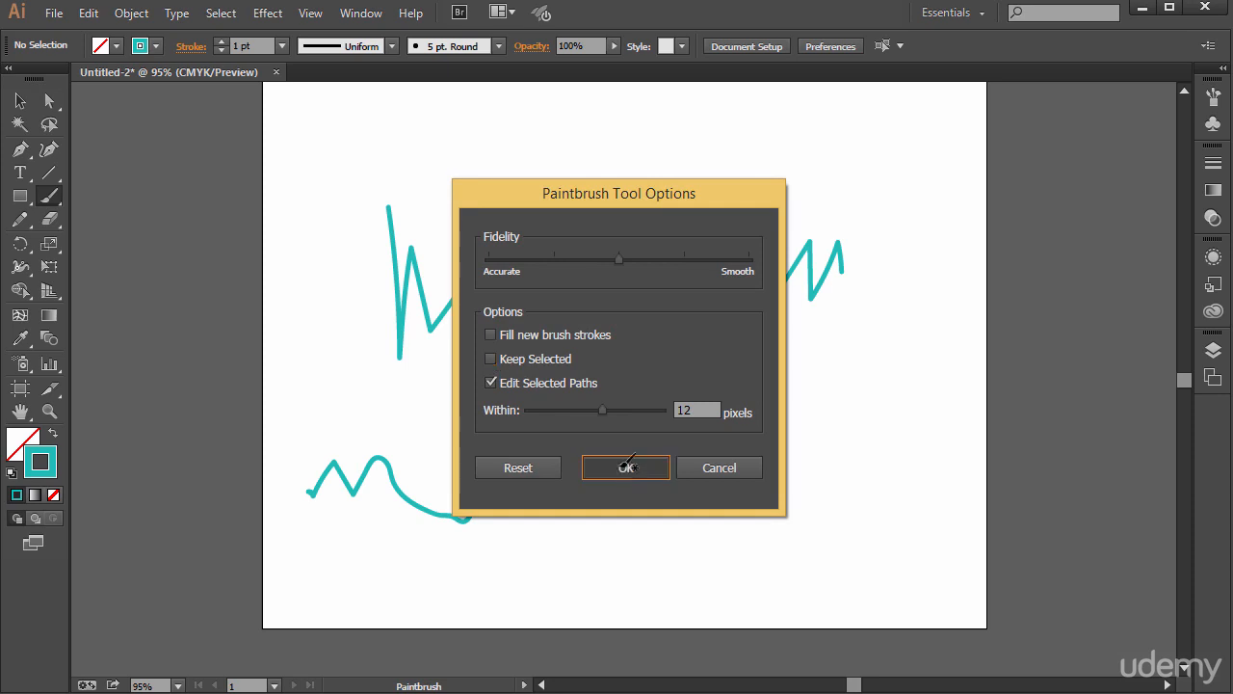
click(626, 467)
mouse_move(328, 187)
mouse_down()
mouse_move(393, 132)
mouse_move(501, 147)
mouse_move(595, 133)
mouse_up()
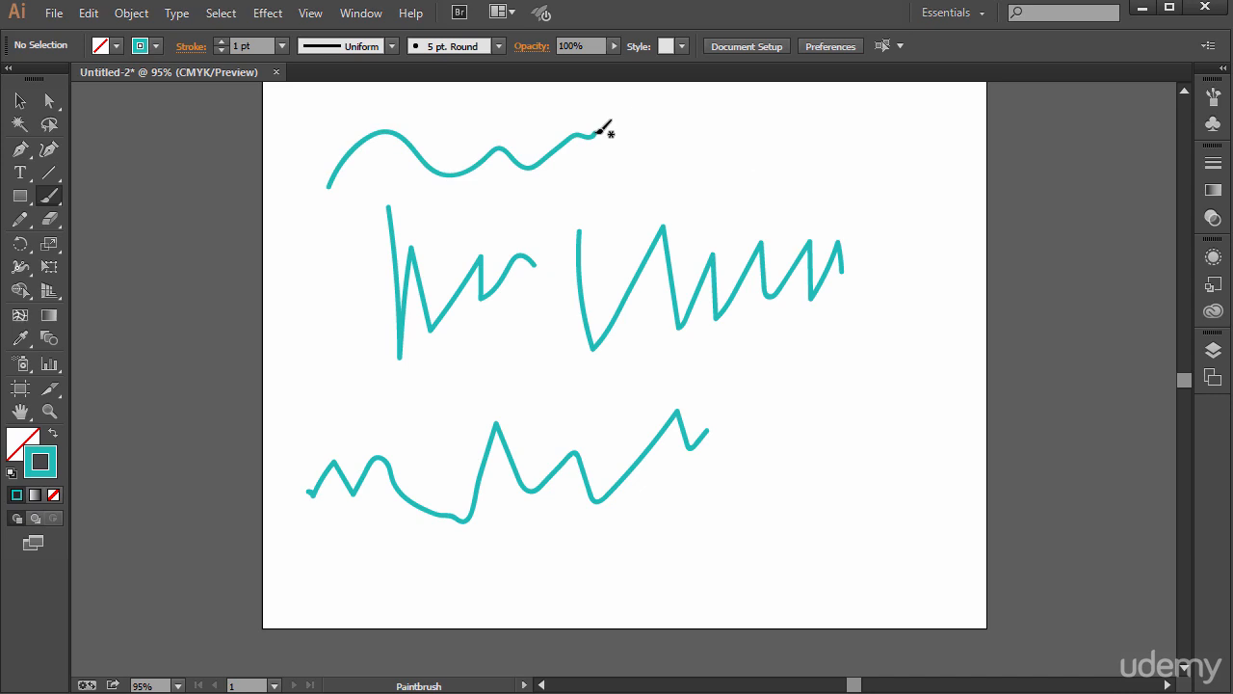
mouse_move(597, 132)
mouse_down()
mouse_move(653, 116)
mouse_move(750, 132)
mouse_move(808, 160)
mouse_move(878, 159)
mouse_up()
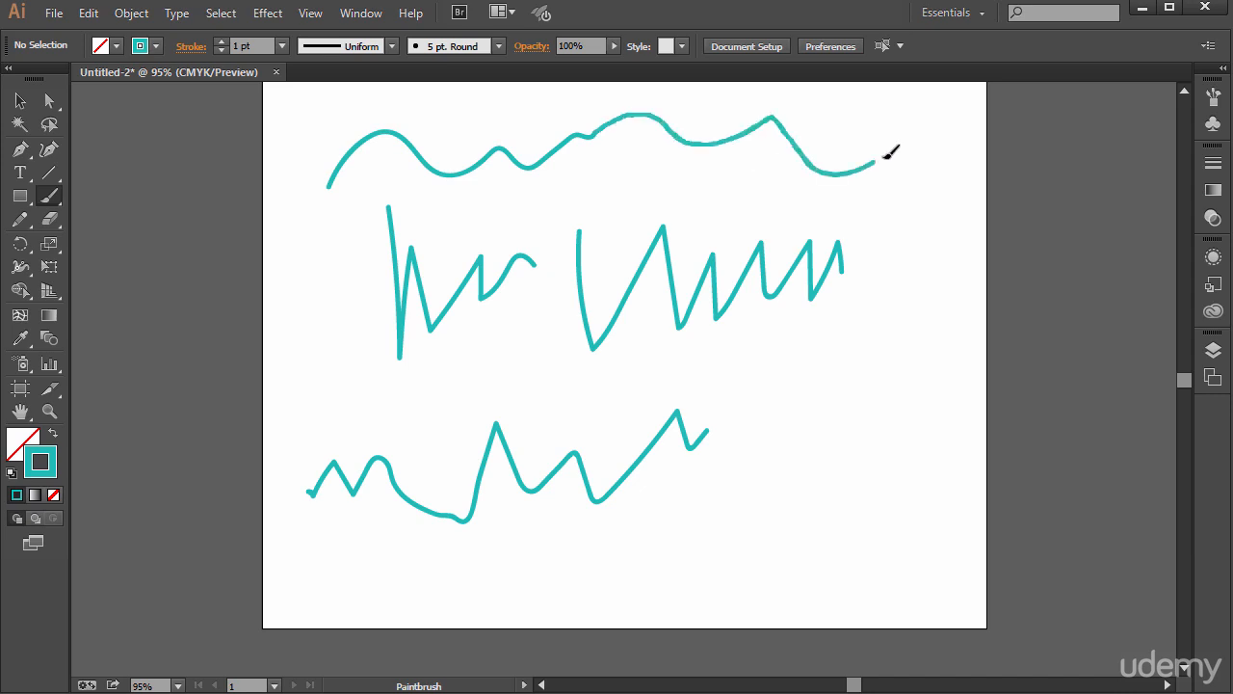
- Move the two wavy strokes apart, shift the first one left, and place the second back against its end
click(19, 102)
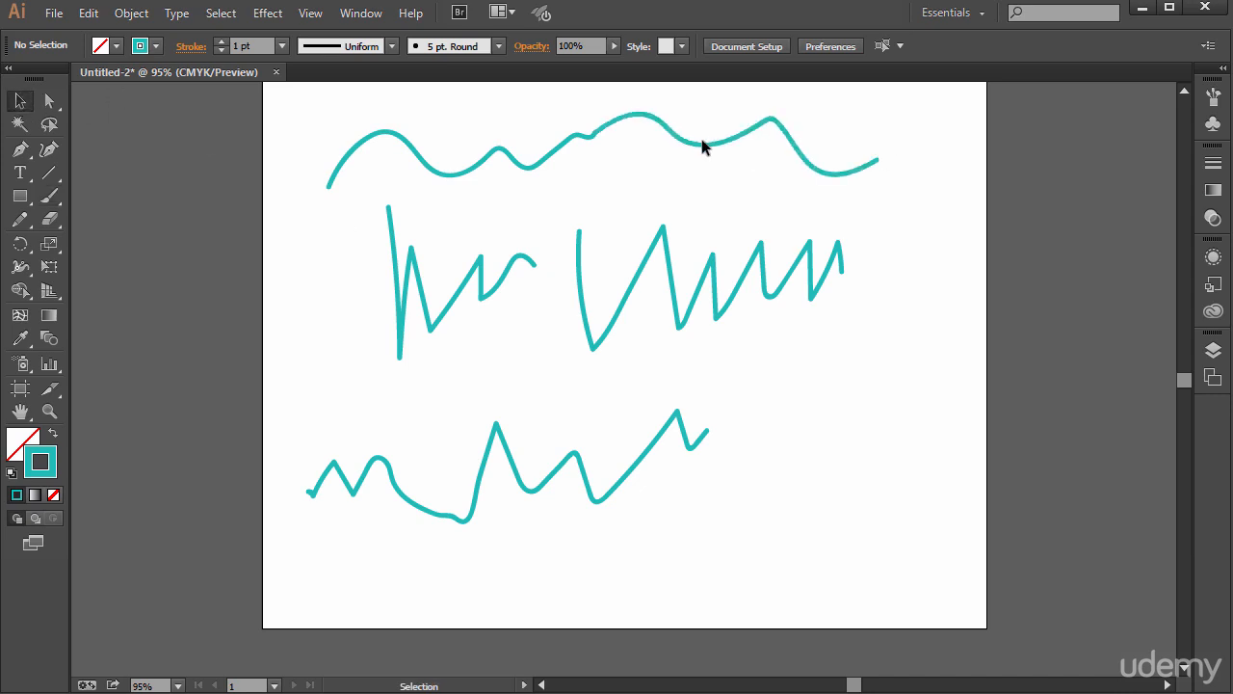
click(702, 146)
mouse_move(685, 148)
mouse_down()
mouse_move(718, 217)
mouse_move(740, 162)
mouse_up()
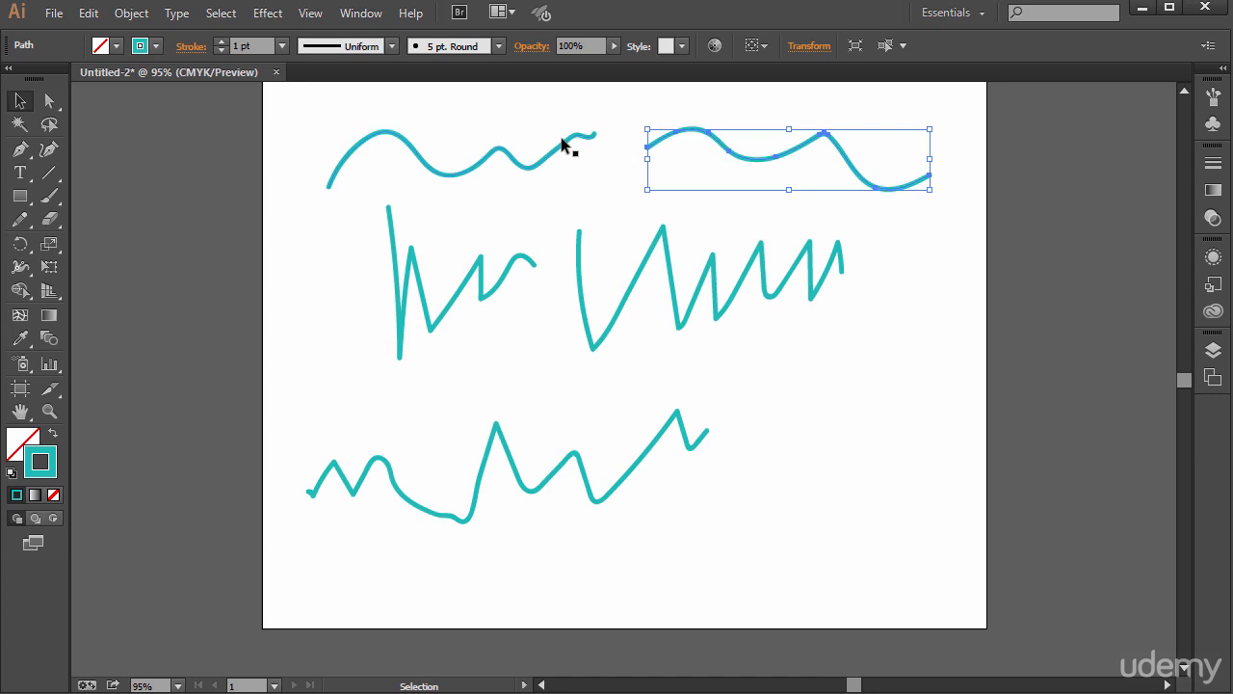
drag(561, 137, 535, 139)
drag(729, 152, 644, 139)
- Join the touching end points of the two wavy strokes at the artboard's top into one path, and deselect it
click(49, 101)
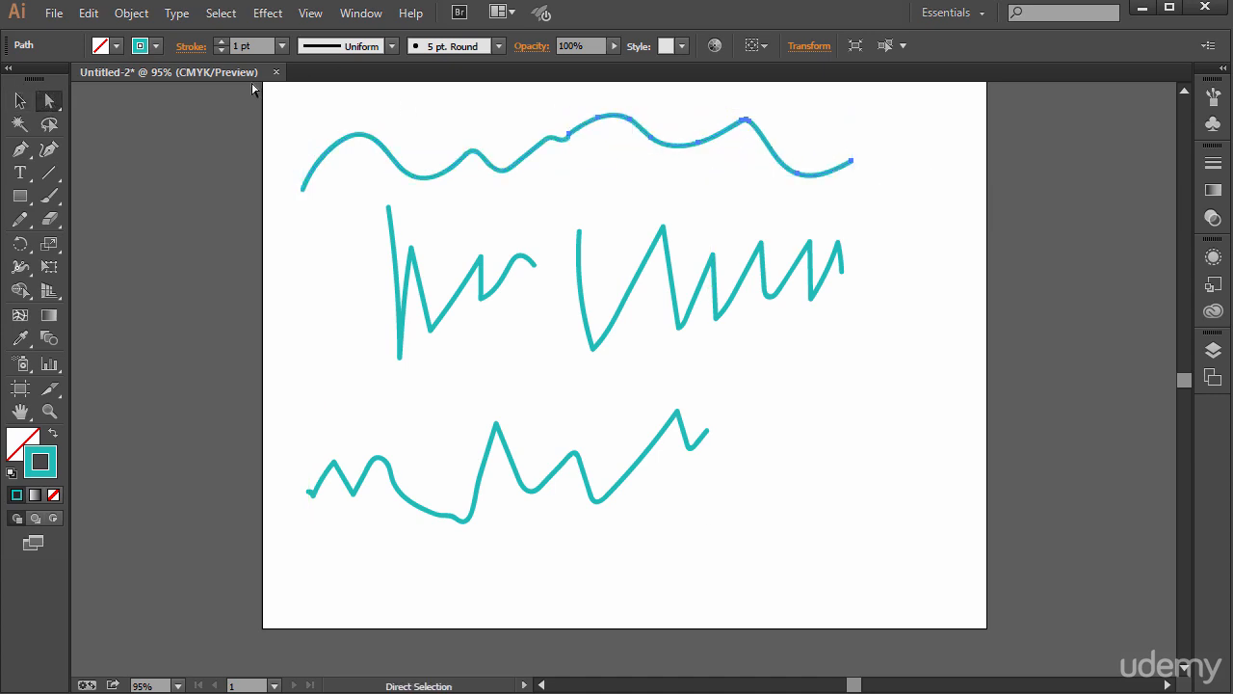
drag(542, 119, 598, 166)
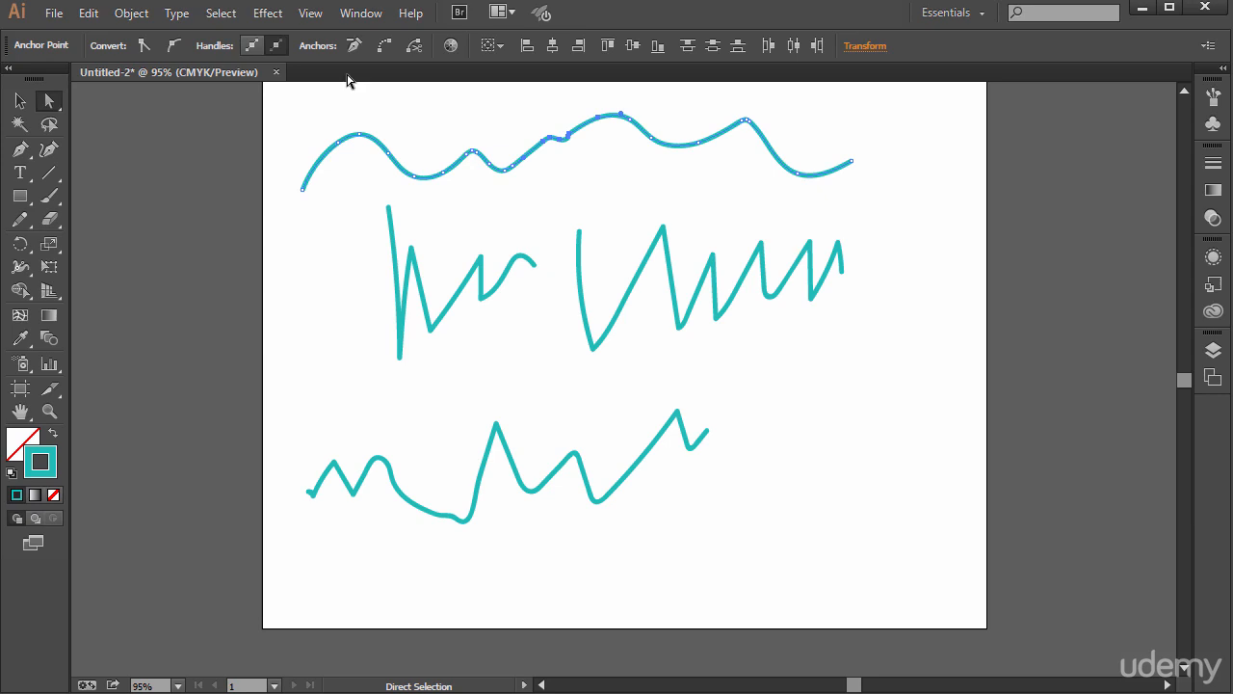
click(129, 13)
mouse_move(276, 405)
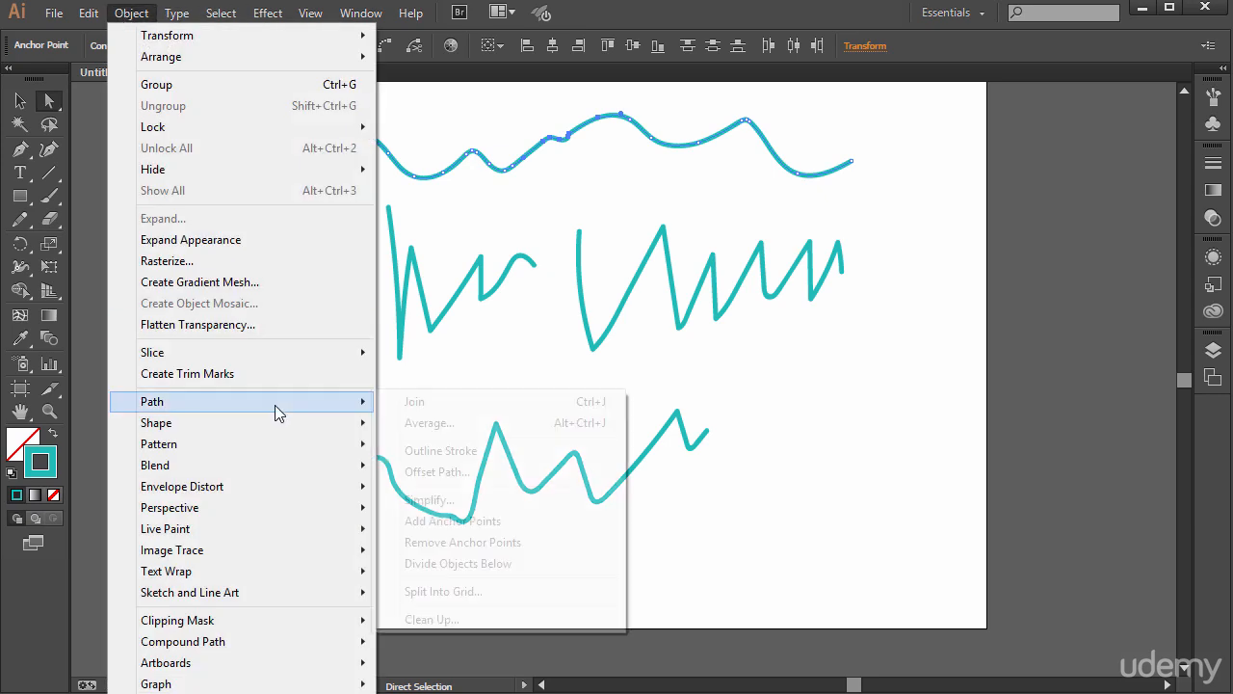
click(414, 402)
click(632, 164)
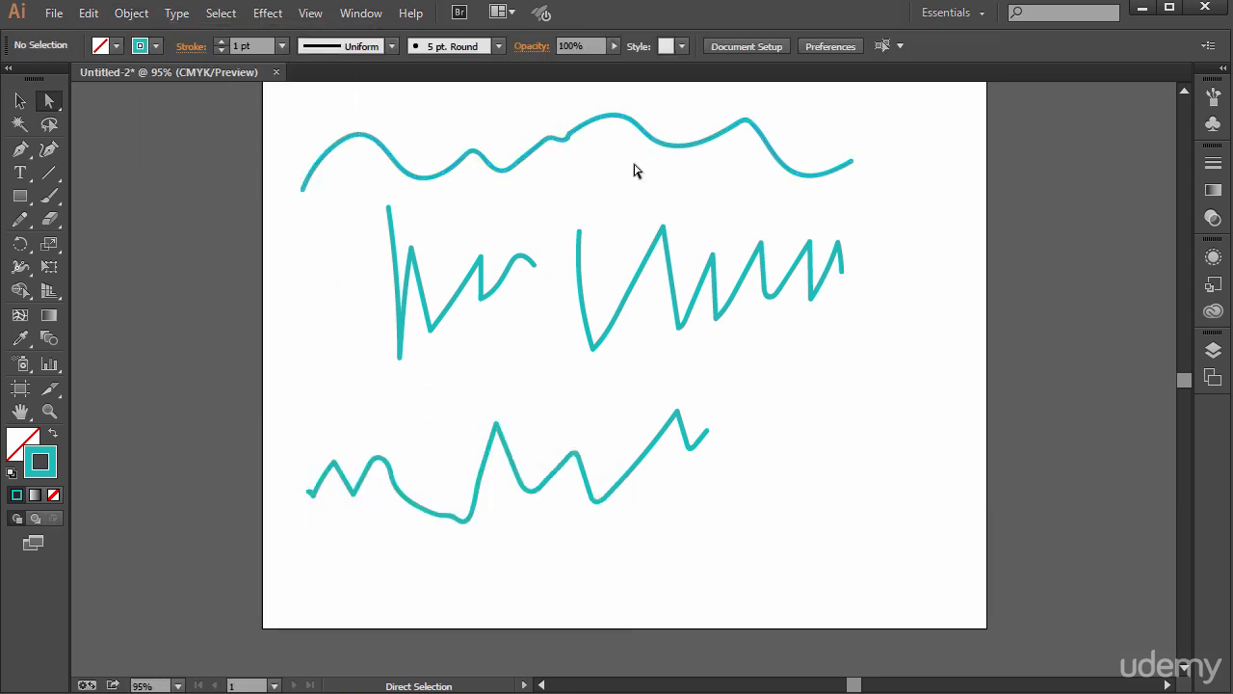
- Turn Keep Selected back on for the Paintbrush and paint a wavy stroke along the artboard's bottom, extending it to the upper right
double_click(51, 195)
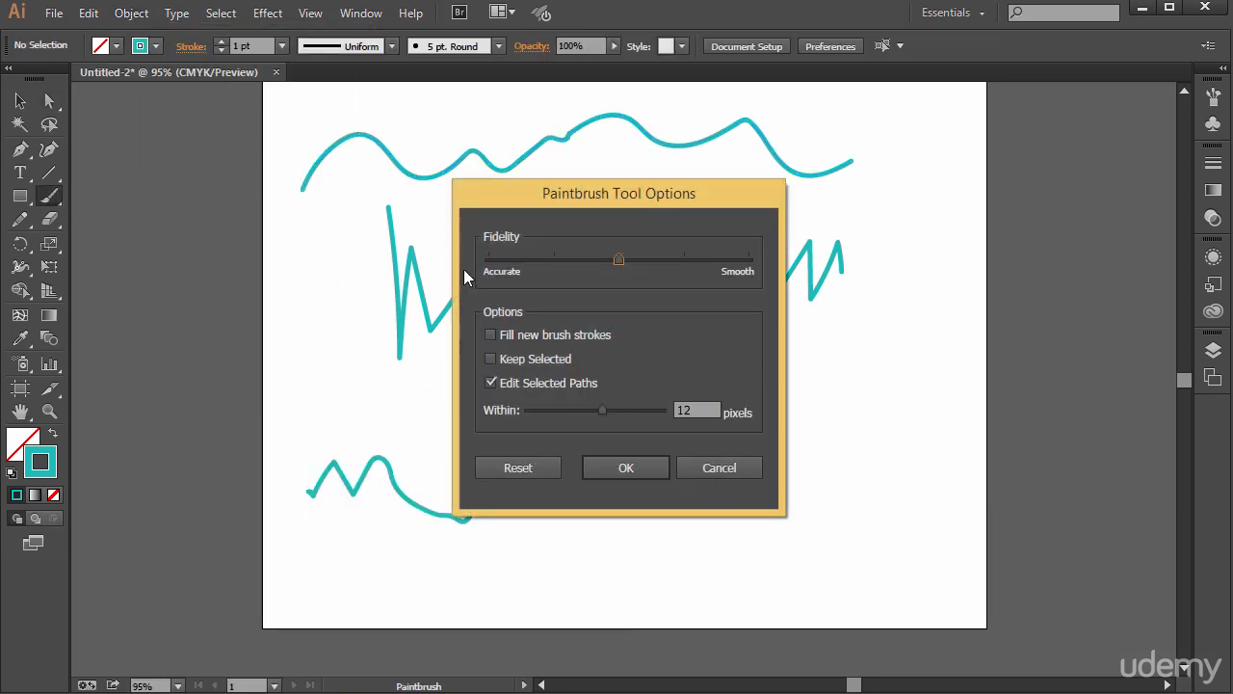
click(651, 472)
mouse_move(336, 547)
mouse_down()
mouse_move(388, 591)
mouse_move(611, 573)
mouse_move(713, 542)
mouse_up()
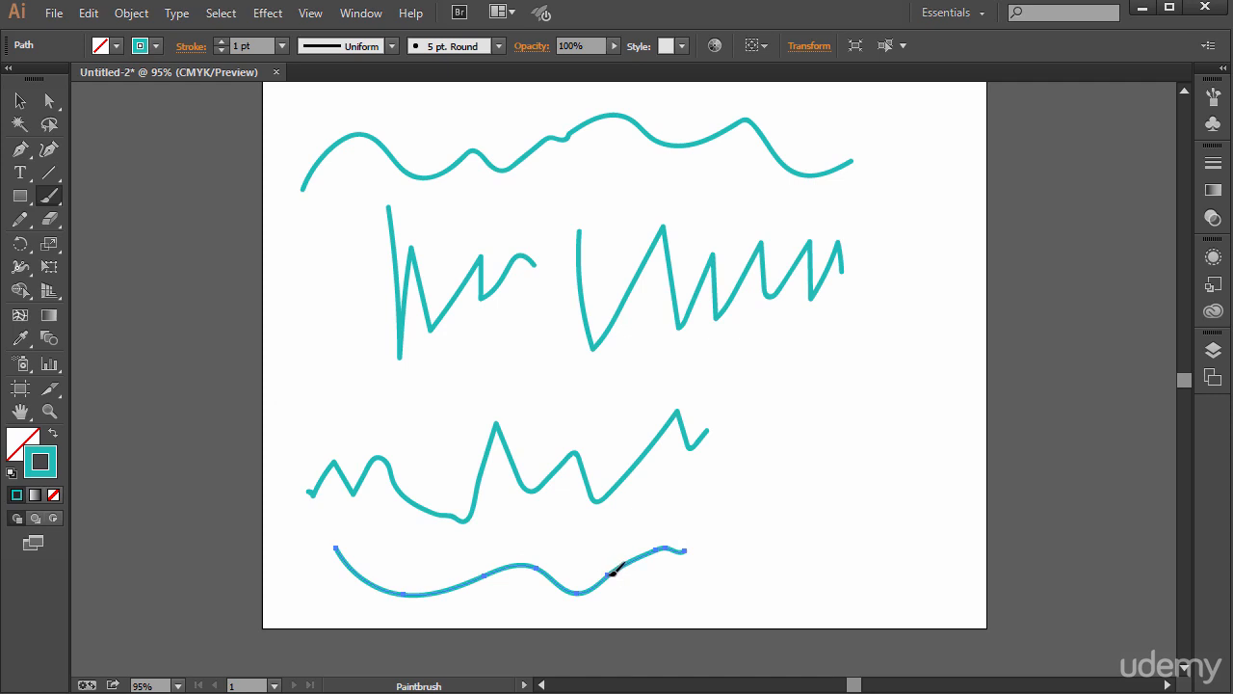
mouse_move(613, 570)
mouse_down()
mouse_move(731, 595)
mouse_move(835, 552)
mouse_up()
mouse_move(661, 580)
mouse_down()
mouse_move(872, 382)
mouse_move(922, 448)
mouse_move(951, 449)
mouse_move(967, 413)
mouse_up()
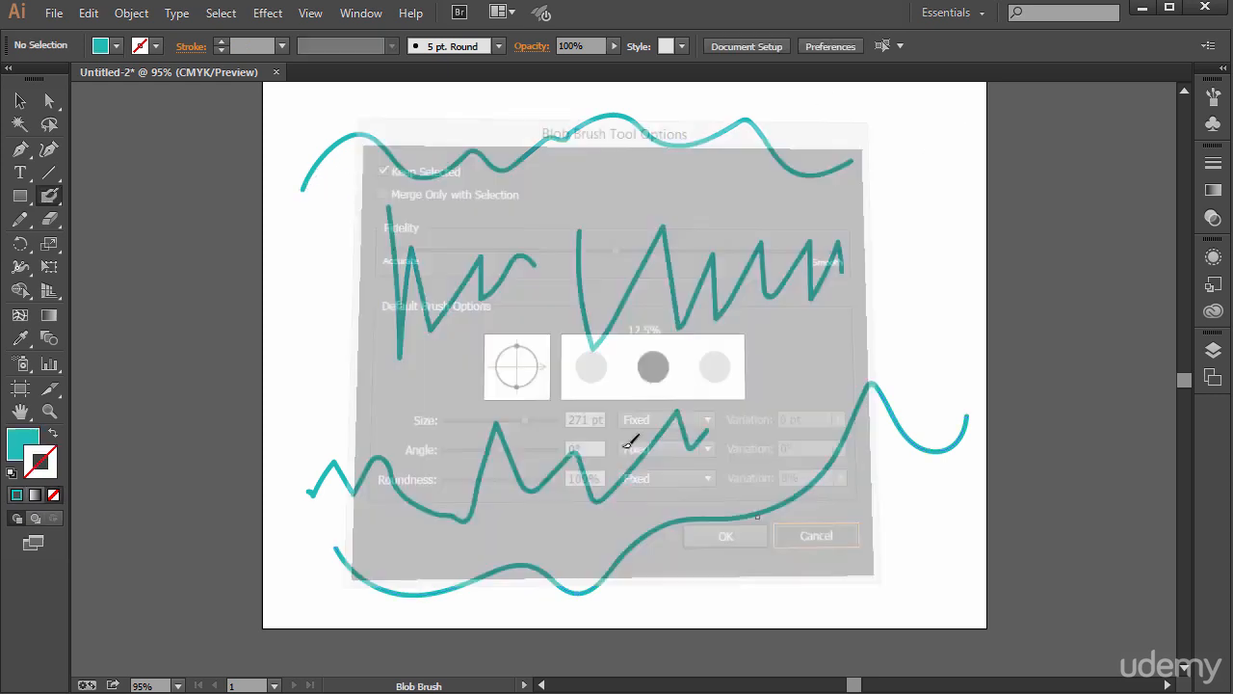
- Set the Blob Brush's default size to 86 pt
double_click(50, 196)
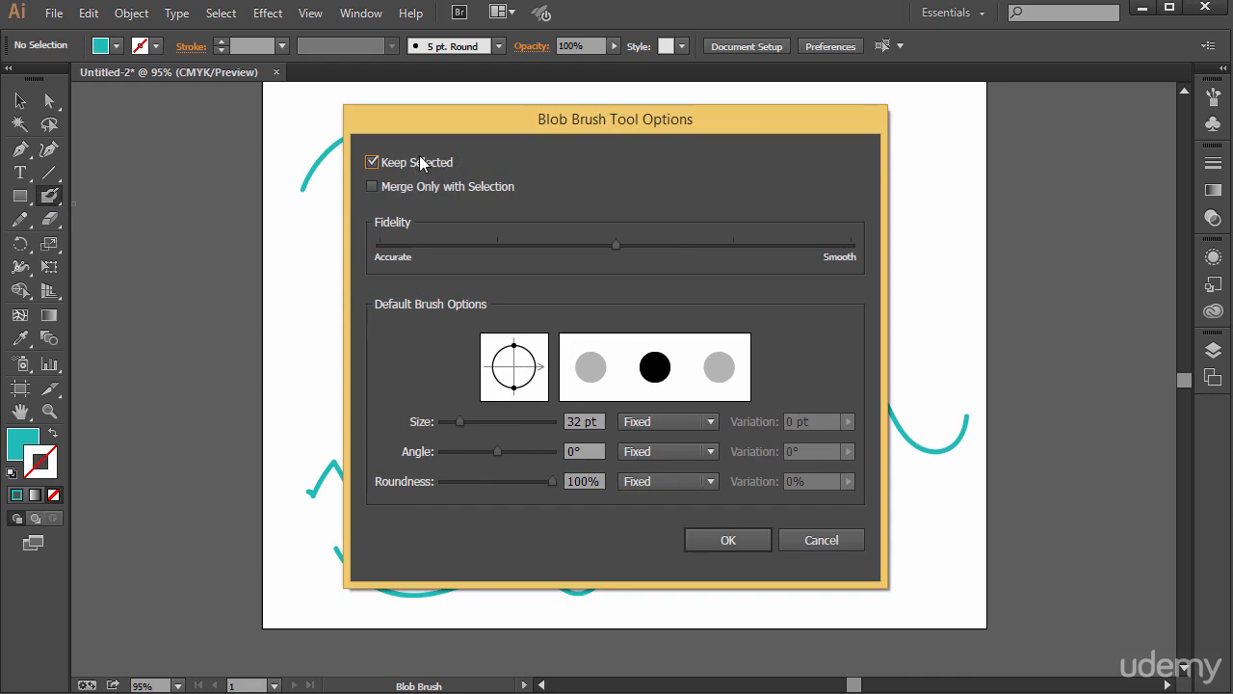
drag(460, 422, 492, 418)
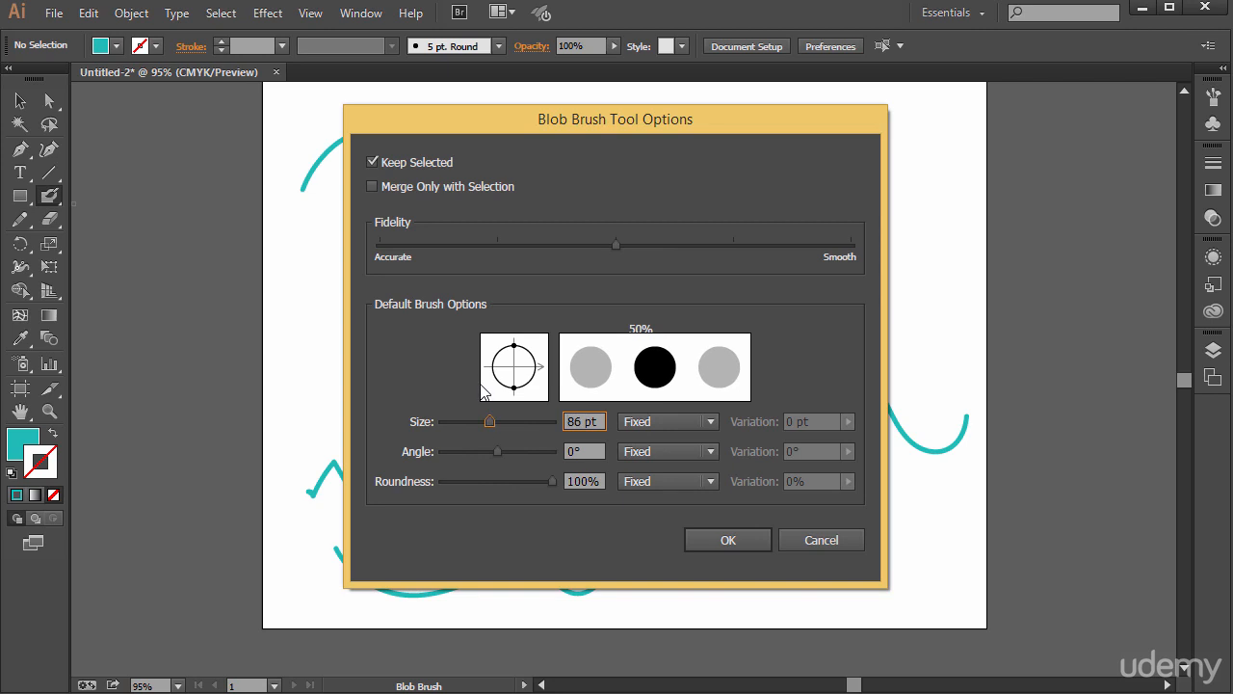
click(738, 542)
- Paint one large cloud-shaped blob across the middle of the artboard with several overlapping Blob Brush strokes
mouse_move(337, 365)
mouse_down()
mouse_move(380, 400)
mouse_move(457, 367)
mouse_move(486, 325)
mouse_move(483, 353)
mouse_up()
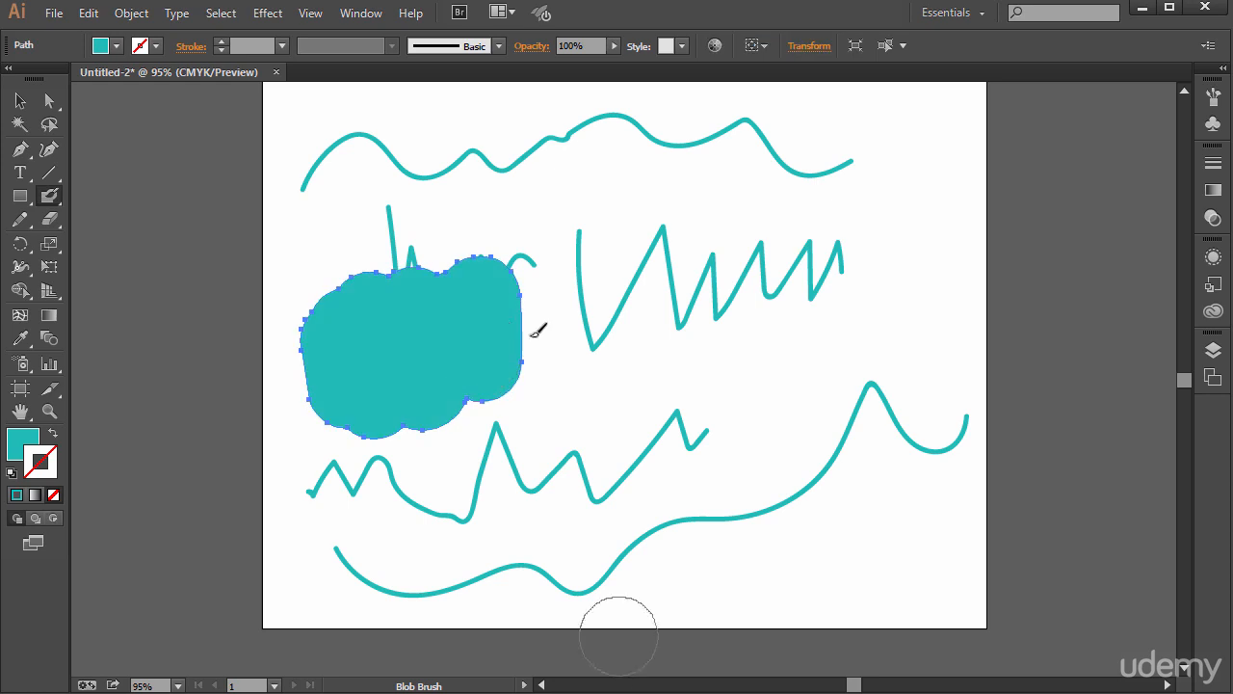
mouse_move(540, 321)
mouse_down()
mouse_move(549, 274)
mouse_move(611, 267)
mouse_move(471, 303)
mouse_move(410, 300)
mouse_up()
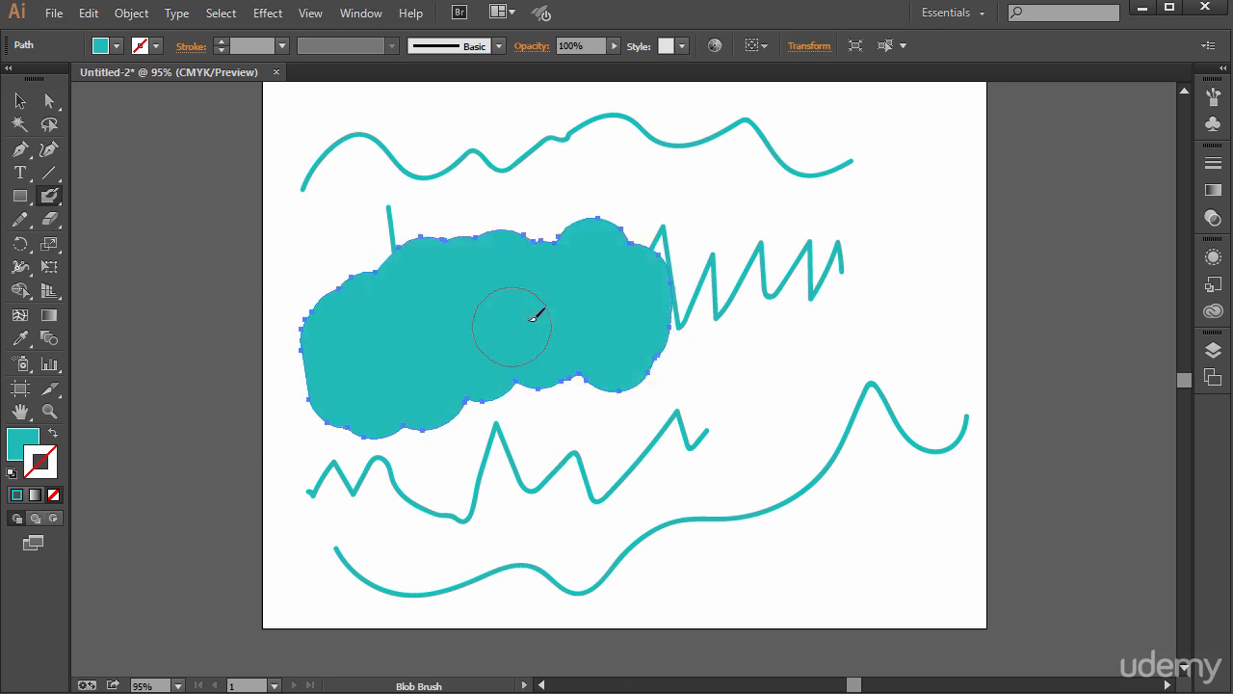
mouse_move(439, 381)
mouse_down()
mouse_move(617, 366)
mouse_move(617, 380)
mouse_move(490, 419)
mouse_move(412, 407)
mouse_move(538, 414)
mouse_move(661, 362)
mouse_move(608, 419)
mouse_move(674, 311)
mouse_move(656, 268)
mouse_move(631, 265)
mouse_move(626, 236)
mouse_up()
mouse_move(631, 248)
mouse_down()
mouse_move(738, 380)
mouse_move(636, 414)
mouse_move(655, 439)
mouse_up()
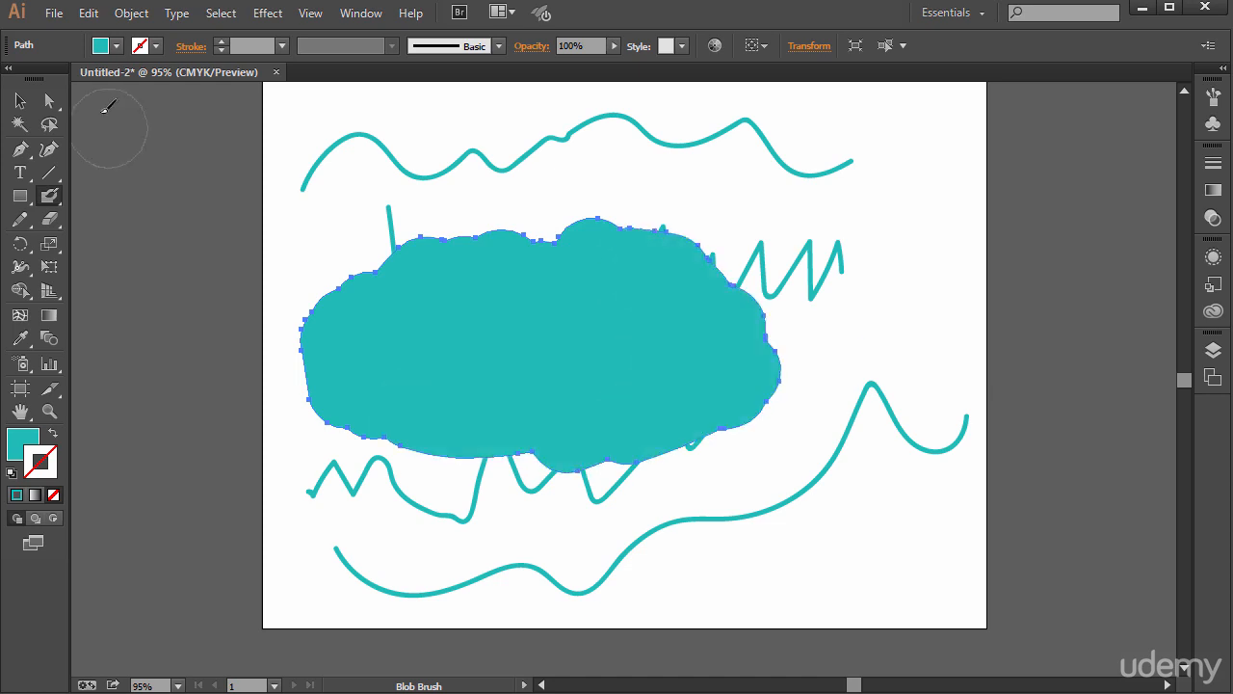
- Pull an anchor point on the blob's top edge upward with Direct Selection to form a bump, and deselect the shape
click(49, 100)
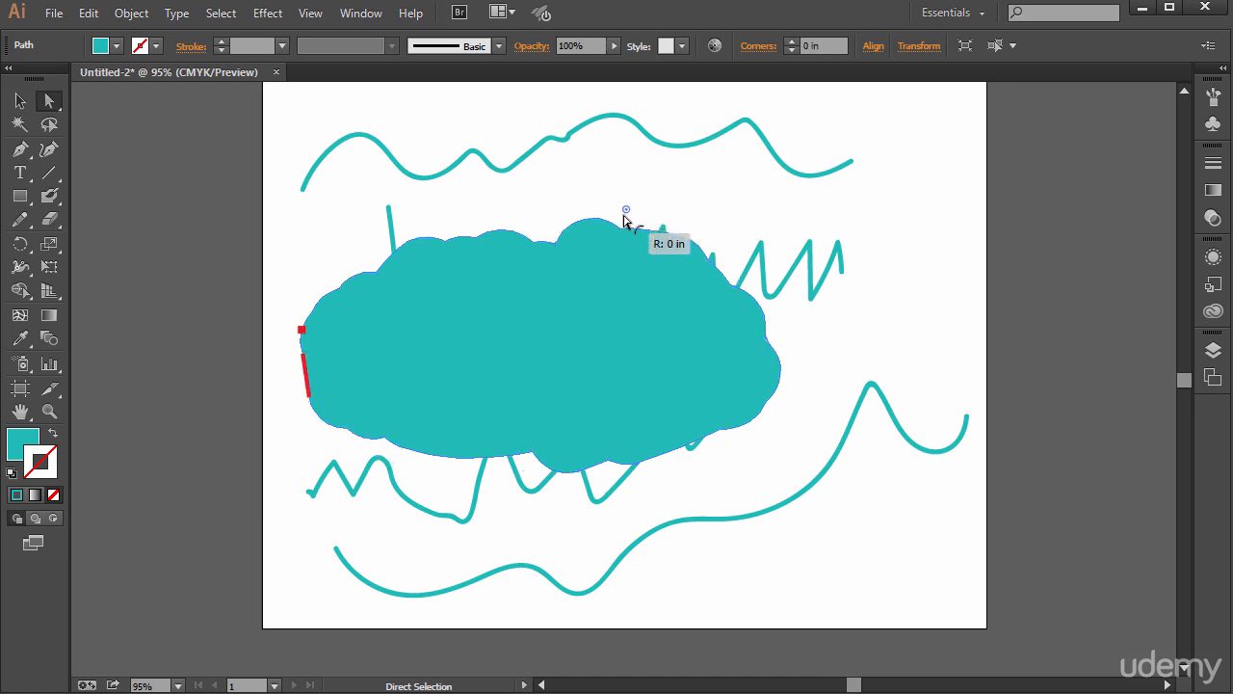
drag(603, 223, 545, 172)
click(653, 177)
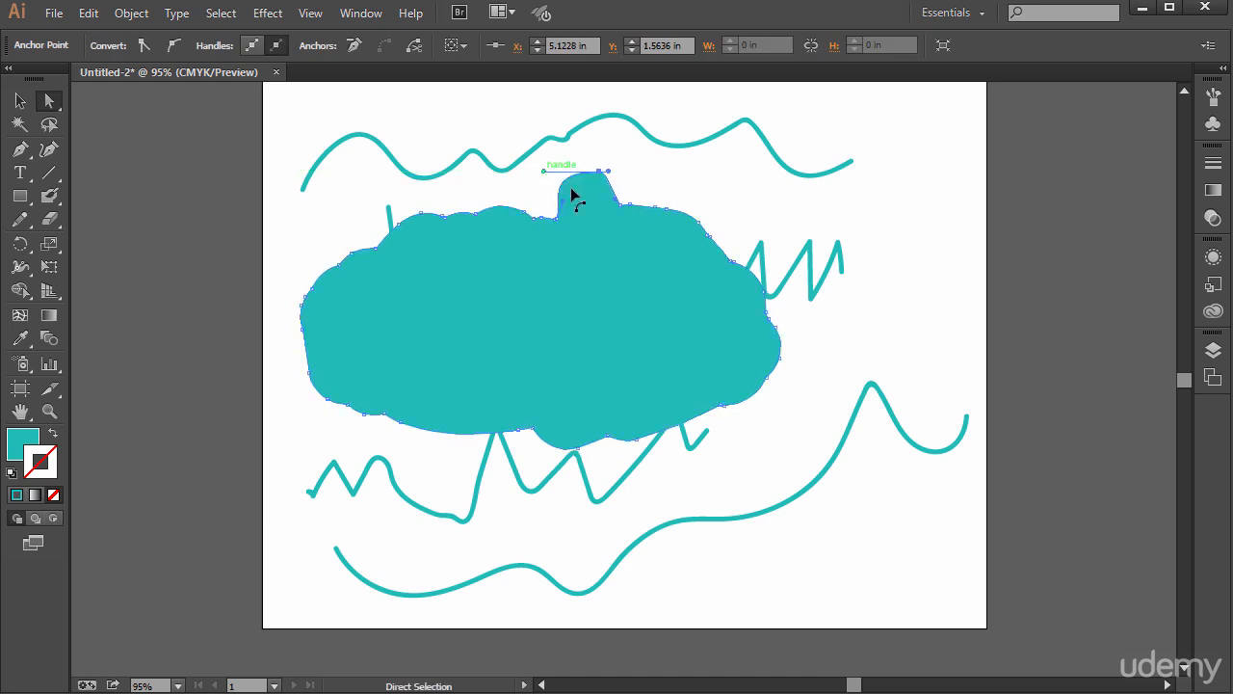
click(408, 217)
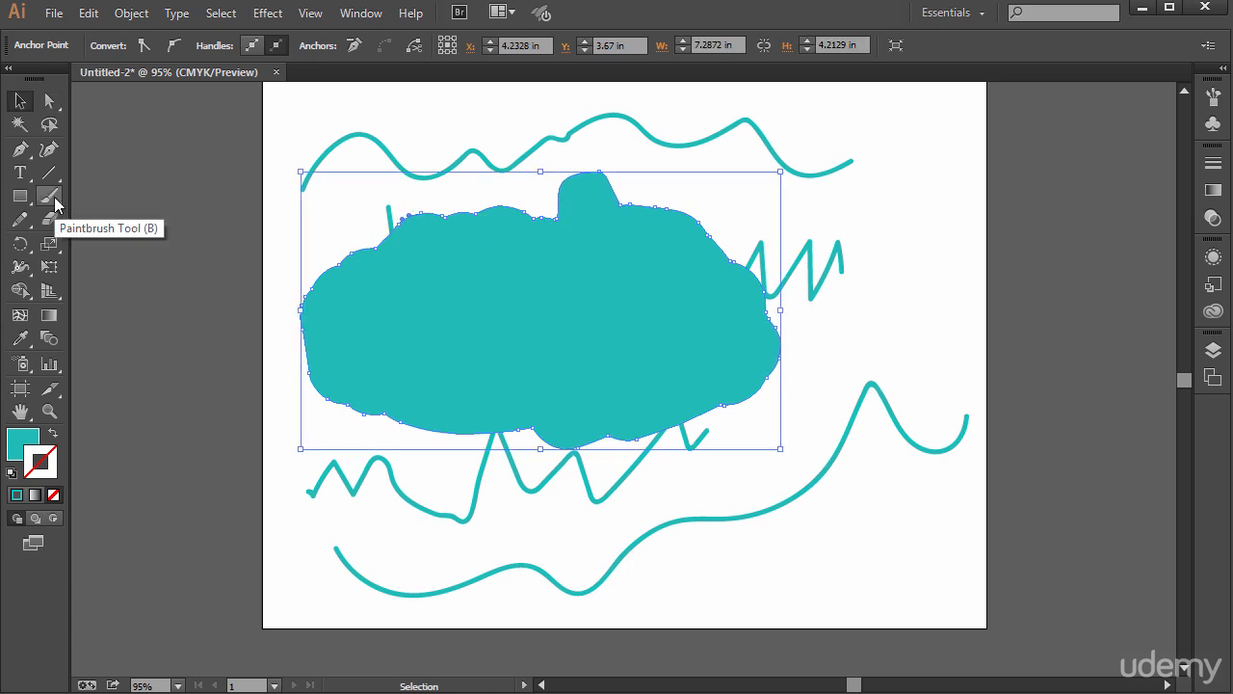
click(53, 200)
click(19, 102)
click(322, 124)
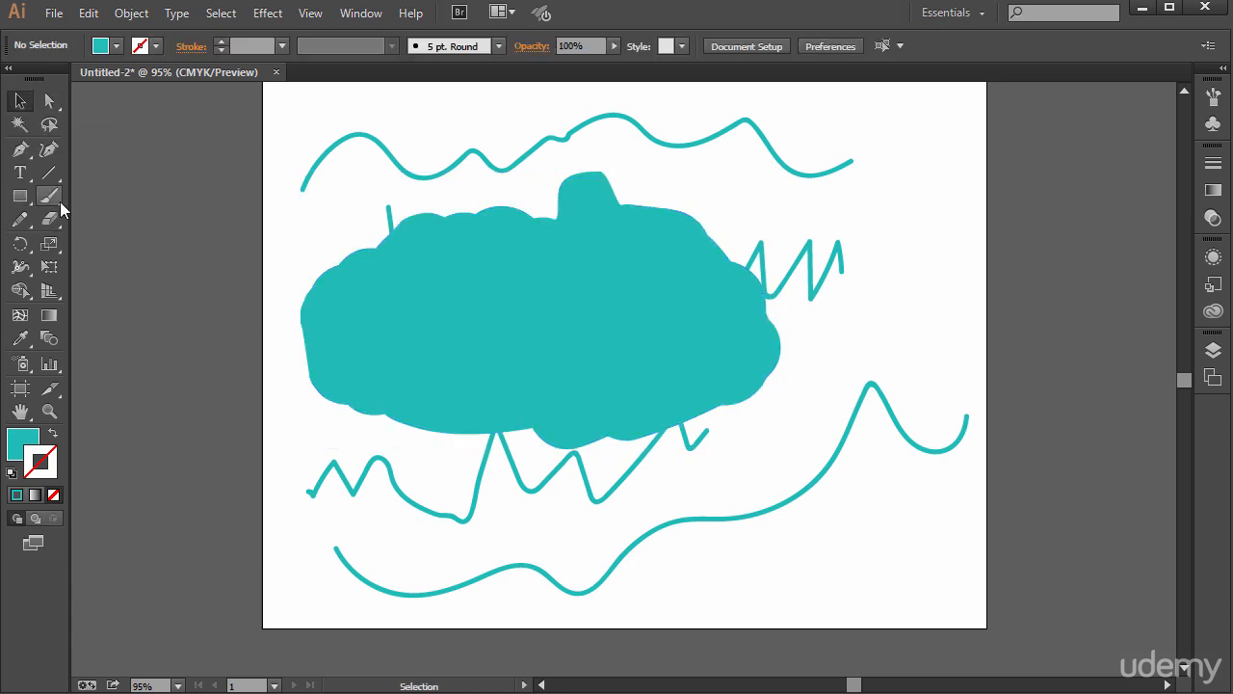
- Paint two zigzag scribbles with the Paintbrush and the 15 pt. Round brush, over the top wave's left part and its right end
drag(55, 198, 108, 198)
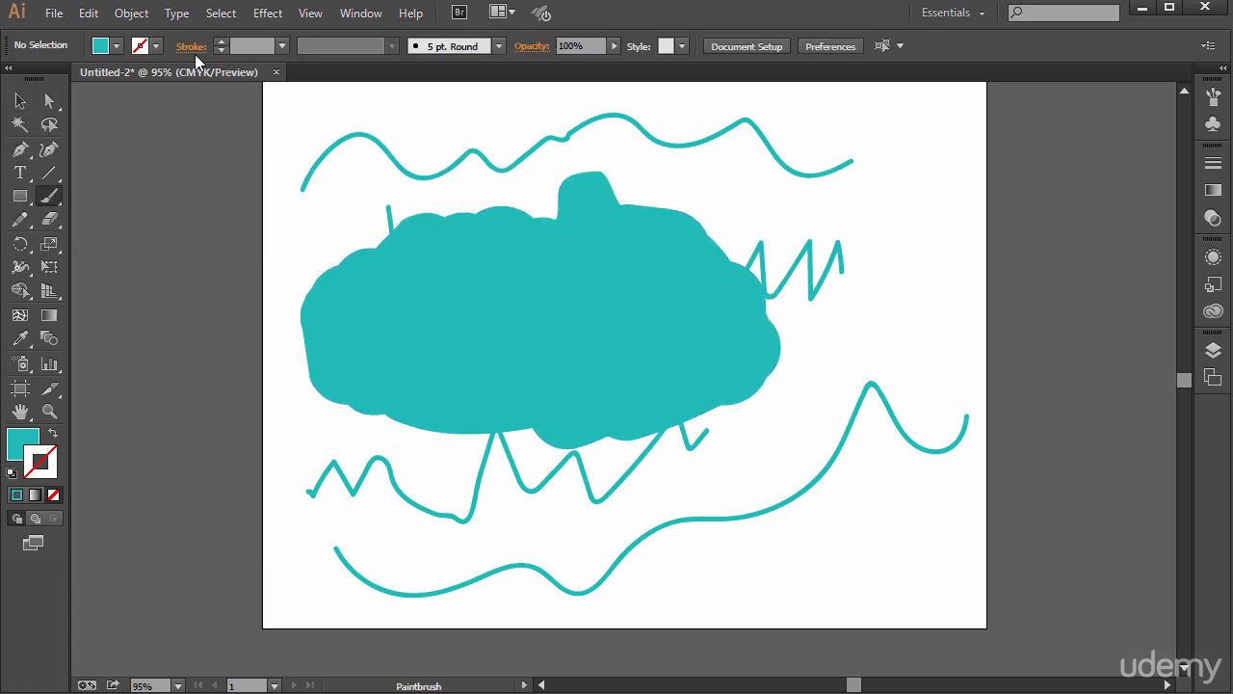
click(498, 45)
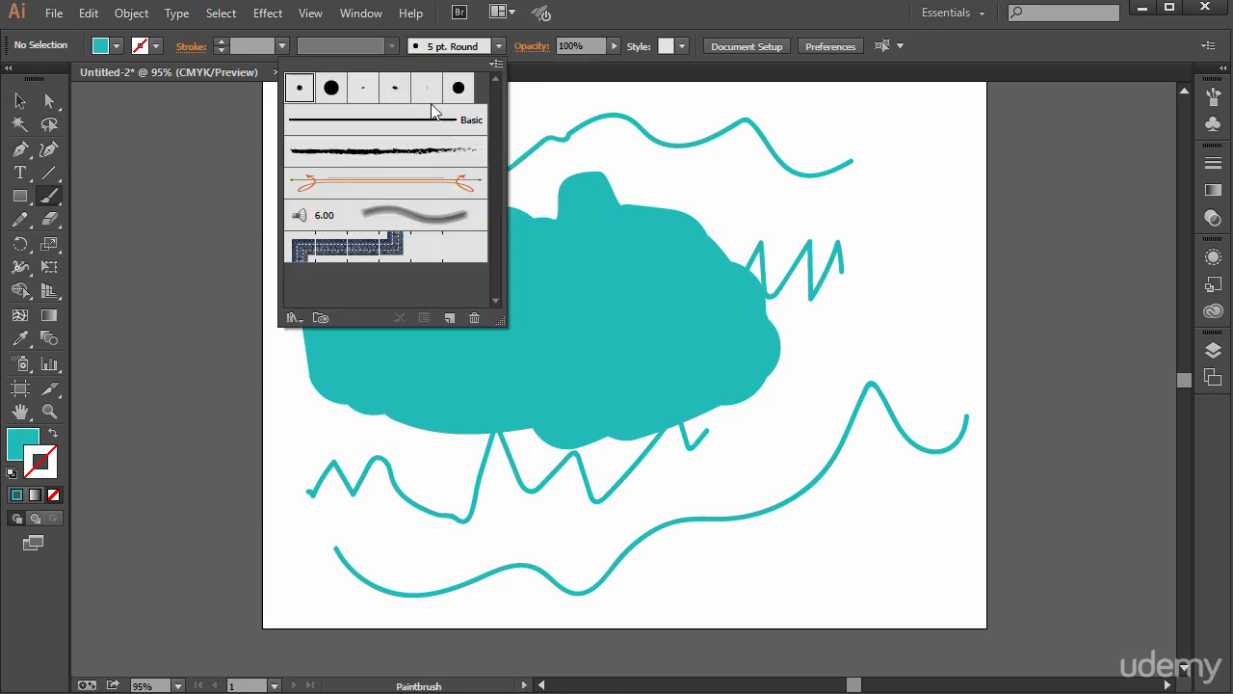
click(331, 88)
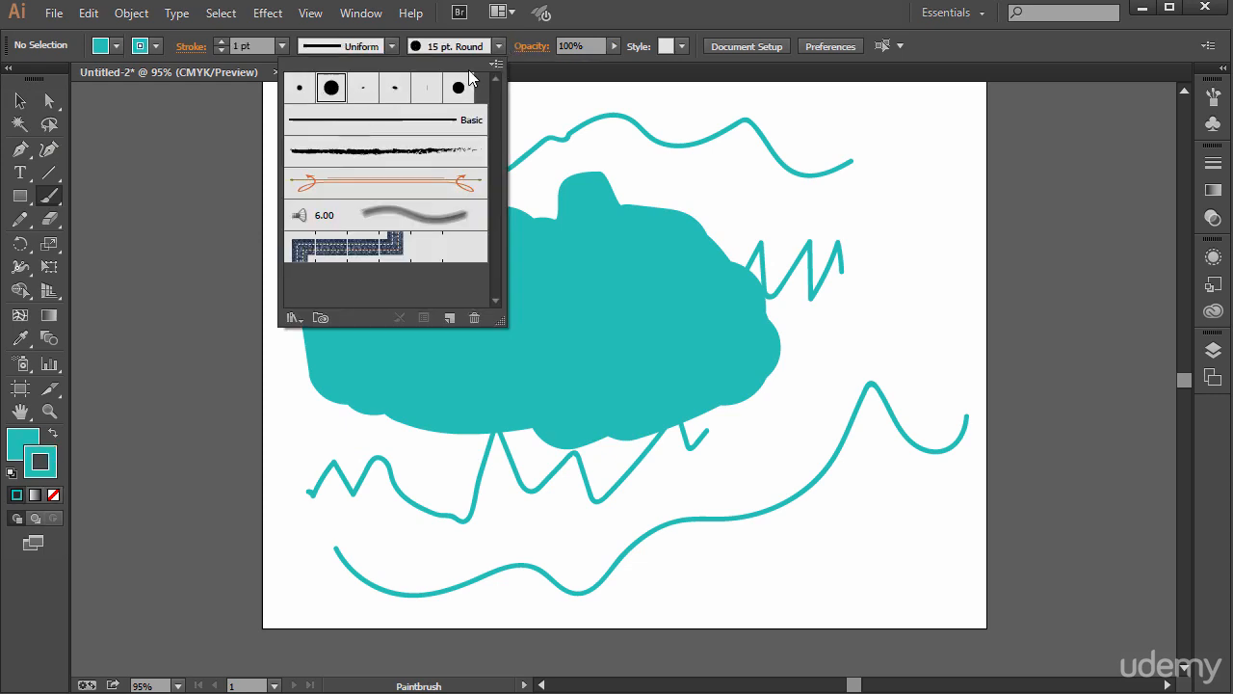
click(499, 46)
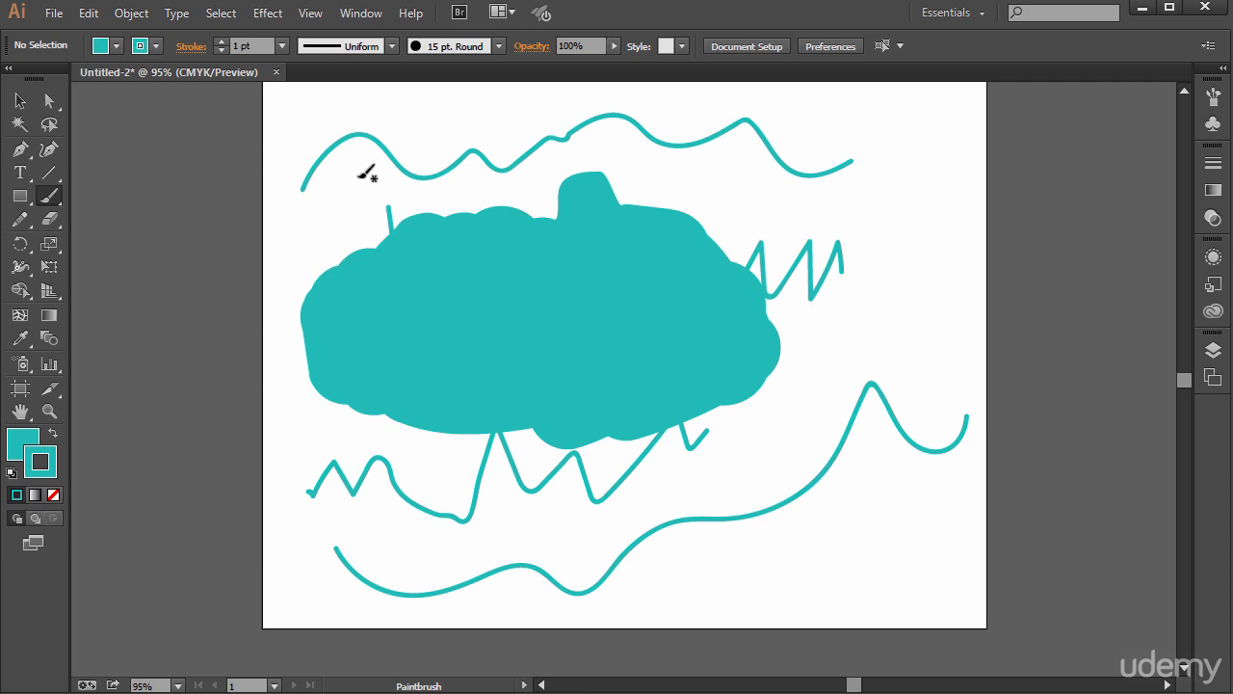
mouse_move(365, 171)
mouse_down()
mouse_move(406, 155)
mouse_move(388, 175)
mouse_move(422, 157)
mouse_move(411, 180)
mouse_move(513, 164)
mouse_up()
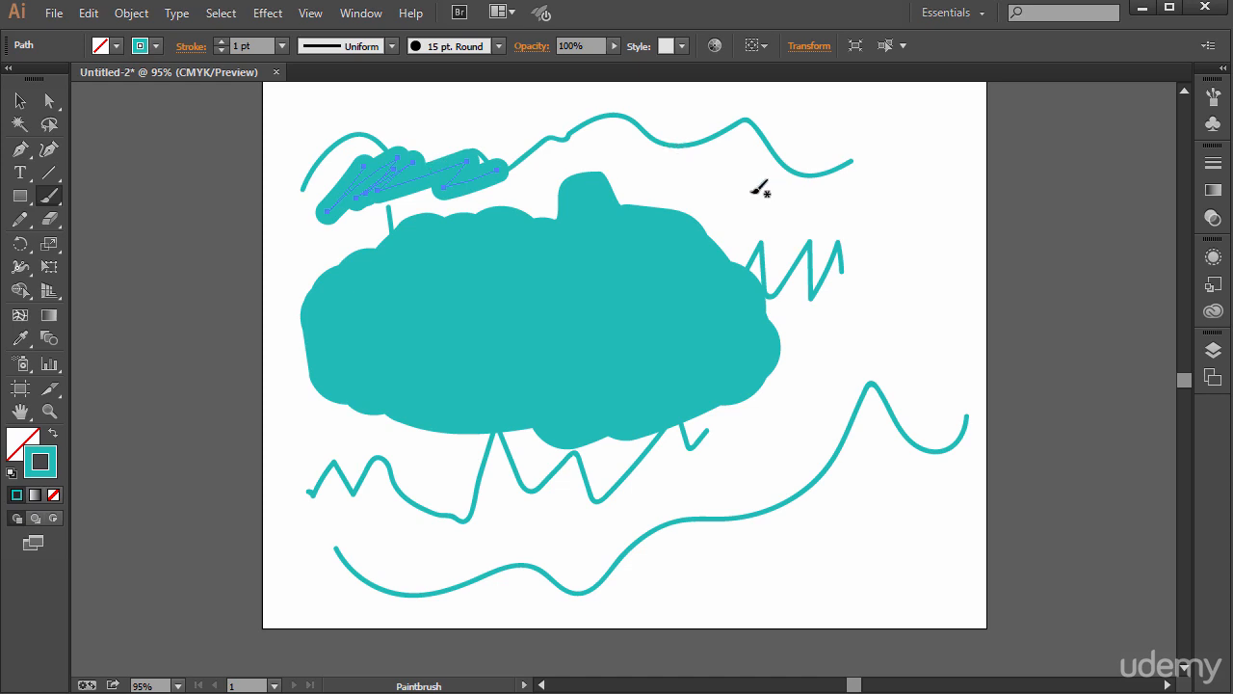
mouse_move(743, 165)
mouse_down()
mouse_move(732, 204)
mouse_move(766, 154)
mouse_move(774, 203)
mouse_move(797, 179)
mouse_move(806, 208)
mouse_move(838, 164)
mouse_move(843, 198)
mouse_move(851, 161)
mouse_move(862, 157)
mouse_move(867, 182)
mouse_move(875, 152)
mouse_move(866, 233)
mouse_up()
- Enlarge the Paintbrush and scribble three more patches: right of the blob, over its upper-right edge, and across the middle of the top wave
key(])
key(])
key(])
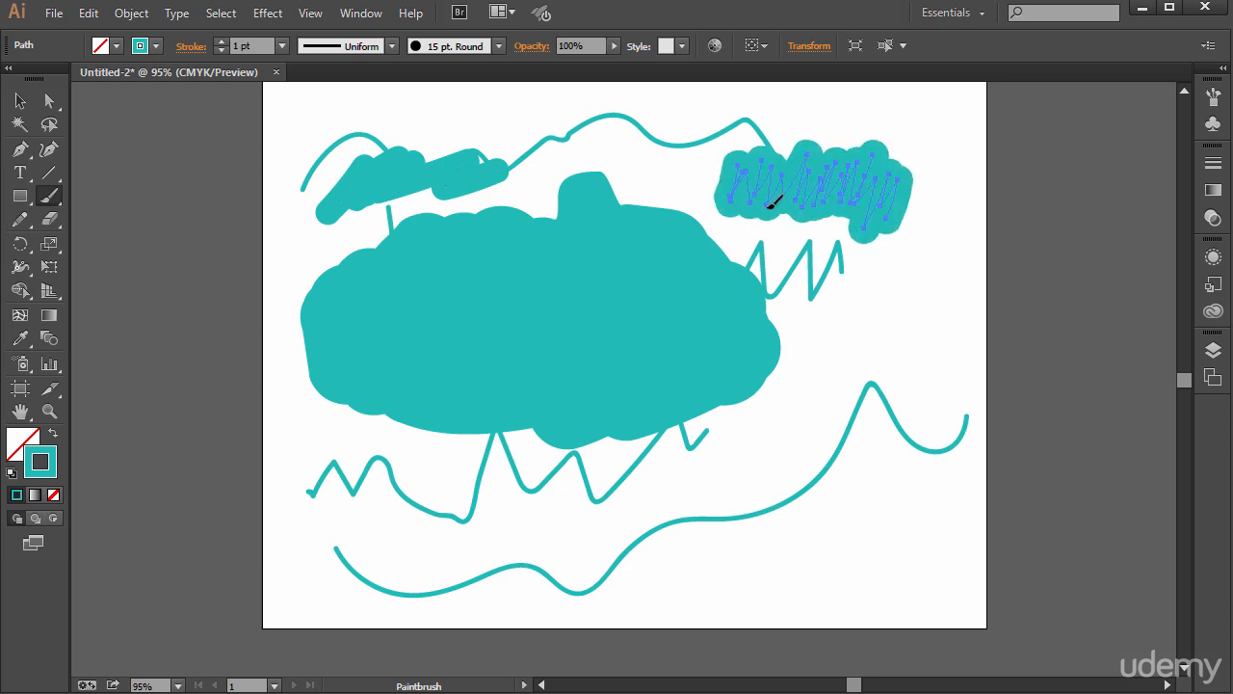
drag(834, 409, 885, 361)
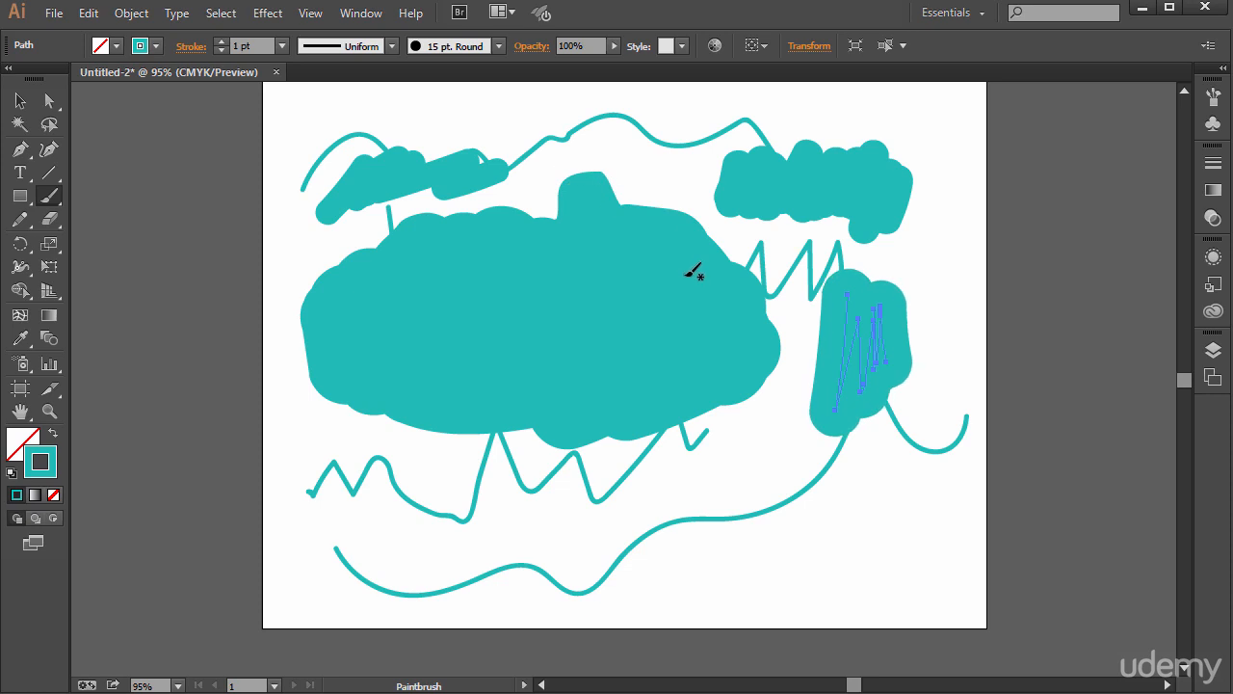
mouse_move(716, 250)
mouse_down()
mouse_move(730, 319)
mouse_move(723, 215)
mouse_move(684, 302)
mouse_move(650, 280)
mouse_up()
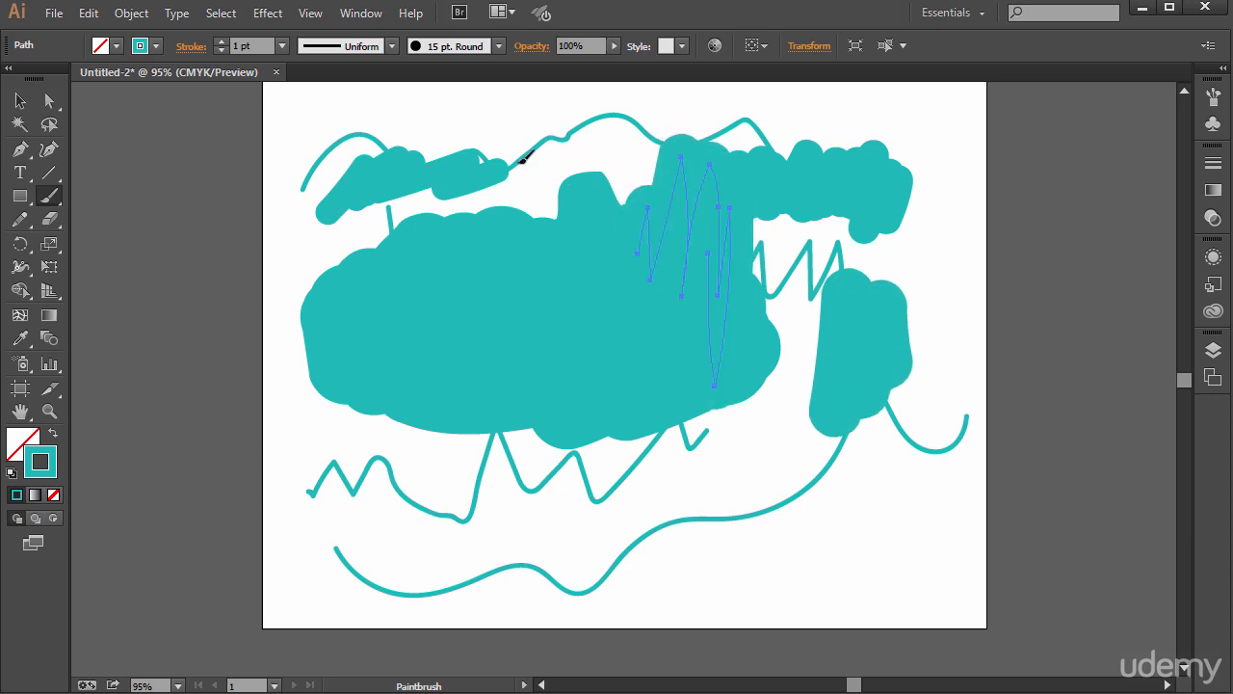
drag(523, 158, 548, 109)
mouse_move(48, 196)
mouse_down()
mouse_move(158, 217)
mouse_move(118, 195)
mouse_up()
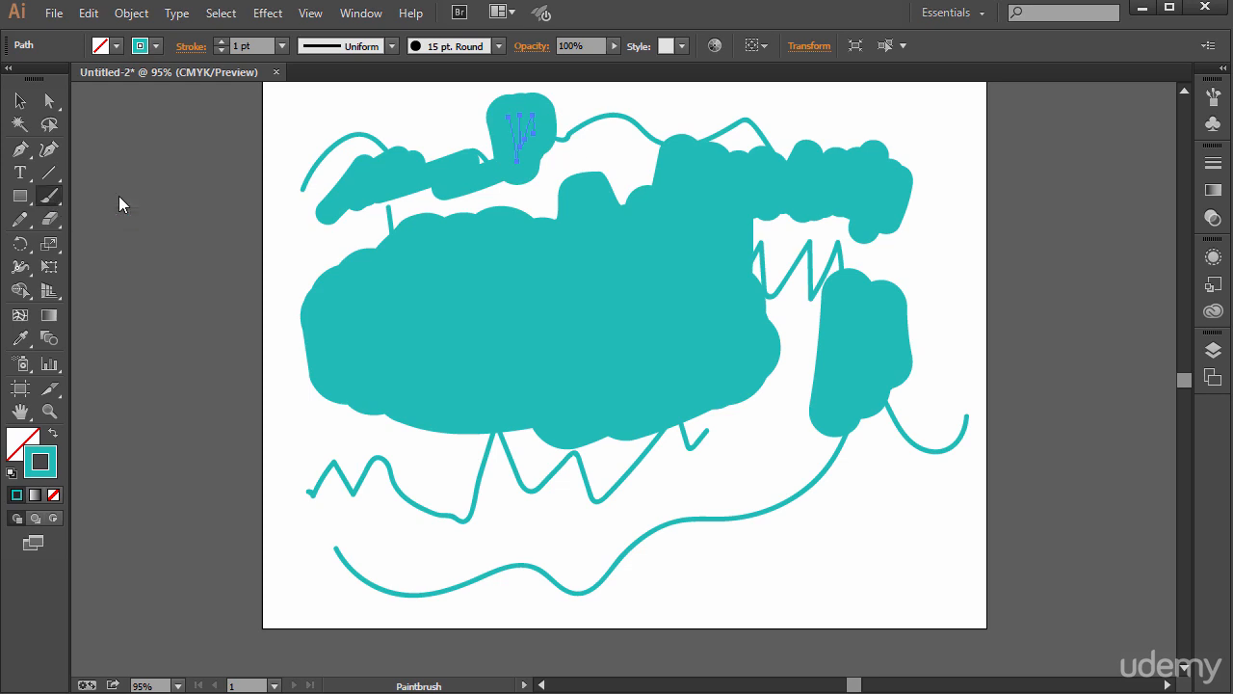